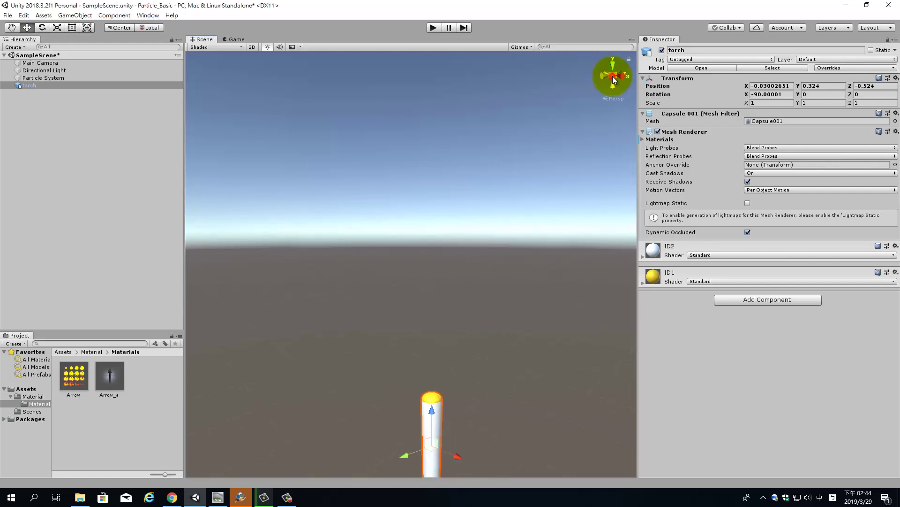
Select the Main Camera and view the scene from the Right axis
{"action": "left_click", "coordinate": [51, 66]}
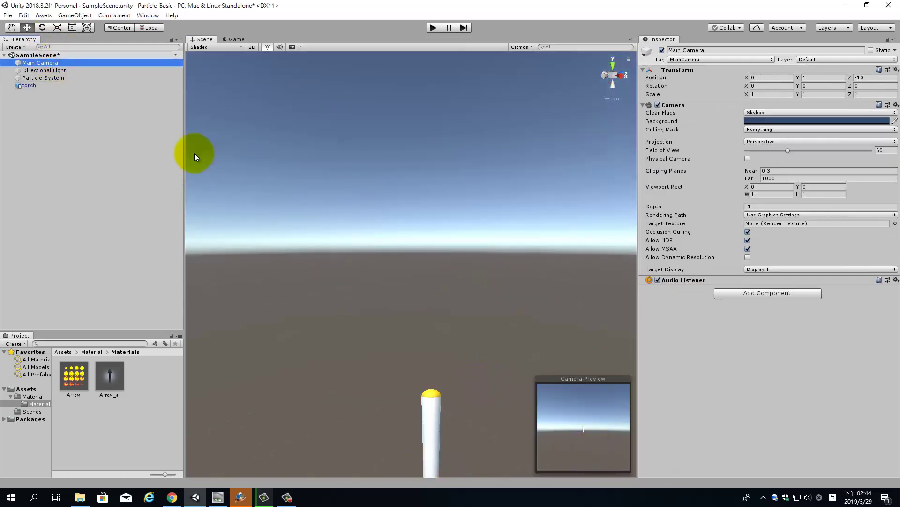
{"action": "left_click", "coordinate": [622, 80]}
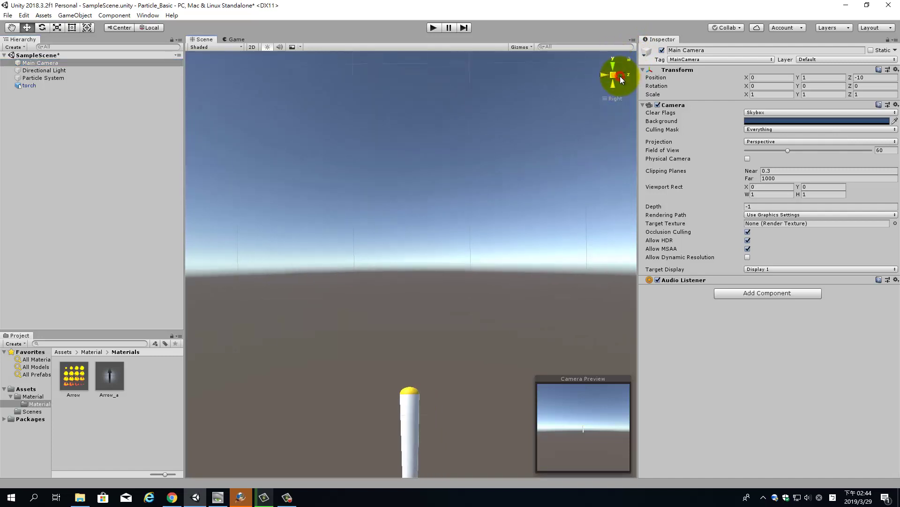
{"action": "scroll", "coordinate": [421, 305], "scroll_direction": "down", "scroll_amount": 4}
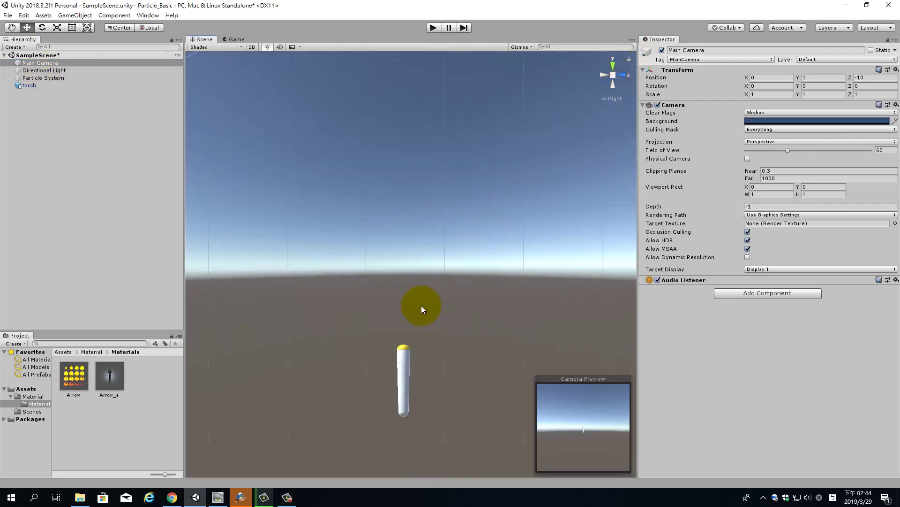
Enlarge the 3D Icons size in the Gizmos options
{"action": "left_click", "coordinate": [530, 49]}
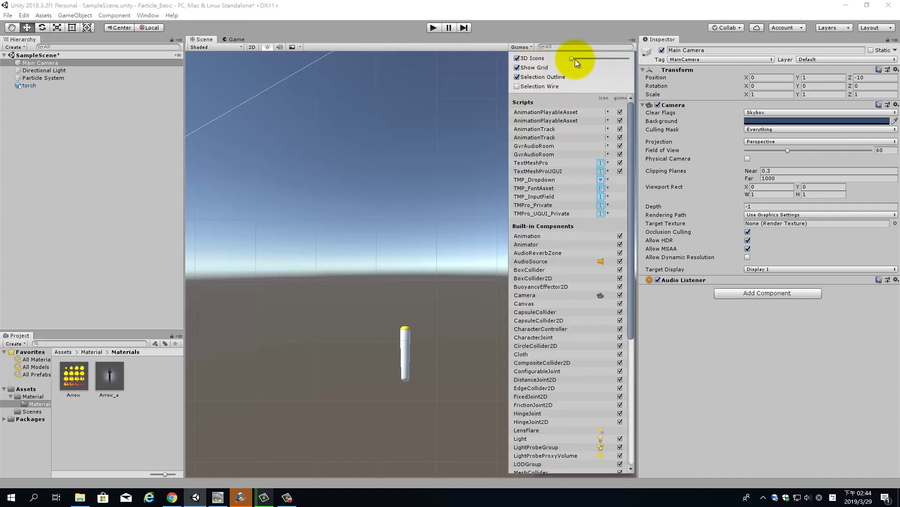
{"action": "left_click_drag", "start_coordinate": [573, 59], "coordinate": [595, 59]}
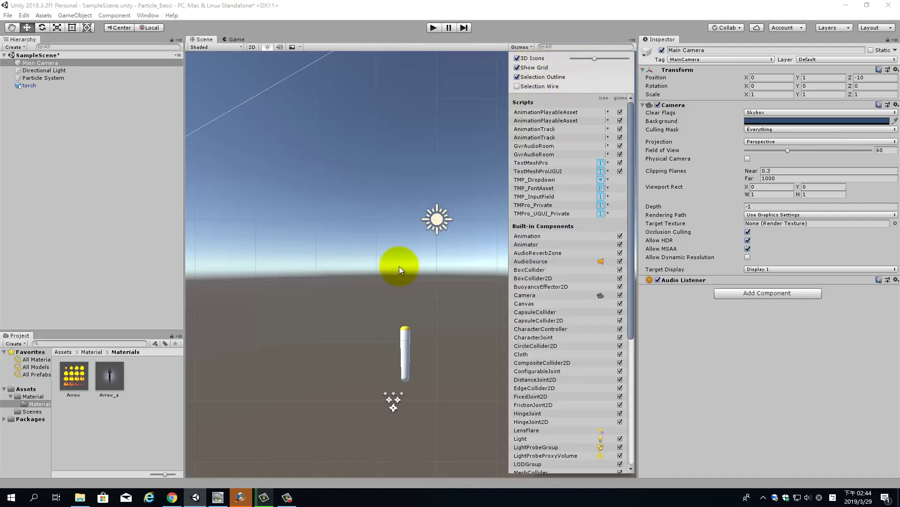
{"action": "scroll", "coordinate": [399, 270], "scroll_direction": "down", "scroll_amount": 3}
{"action": "scroll", "coordinate": [394, 317], "scroll_direction": "down", "scroll_amount": 3}
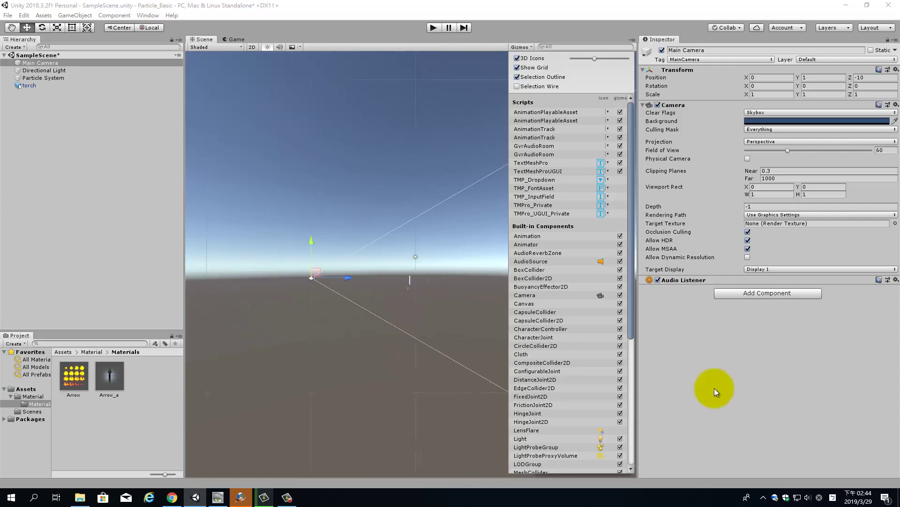
{"action": "left_click", "coordinate": [845, 380]}
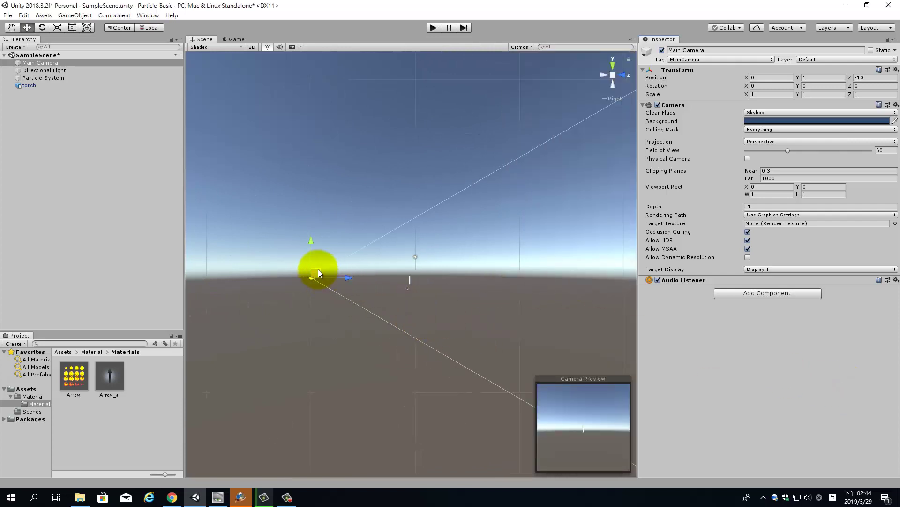
Move the Main Camera up and toward the torch (Y 2.98, Z -5.73), back in perspective
{"action": "left_click_drag", "start_coordinate": [318, 273], "coordinate": [363, 253]}
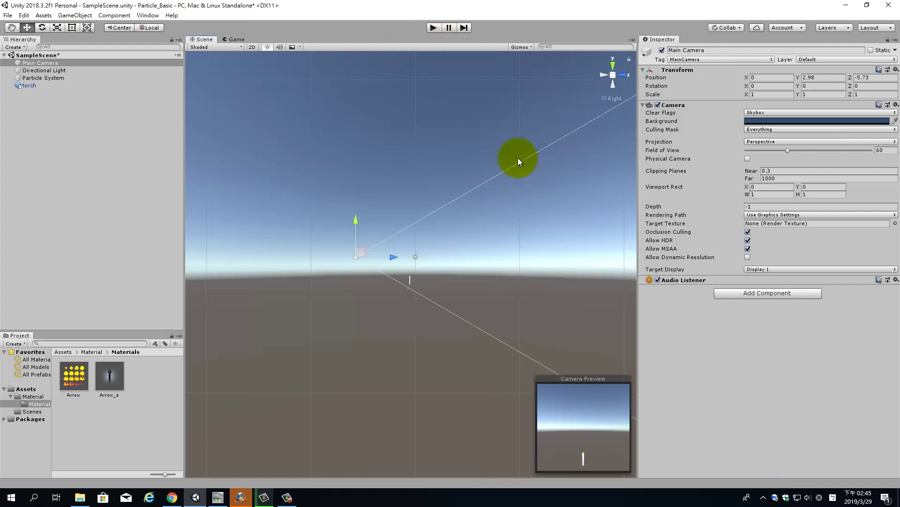
{"action": "left_click", "coordinate": [612, 75]}
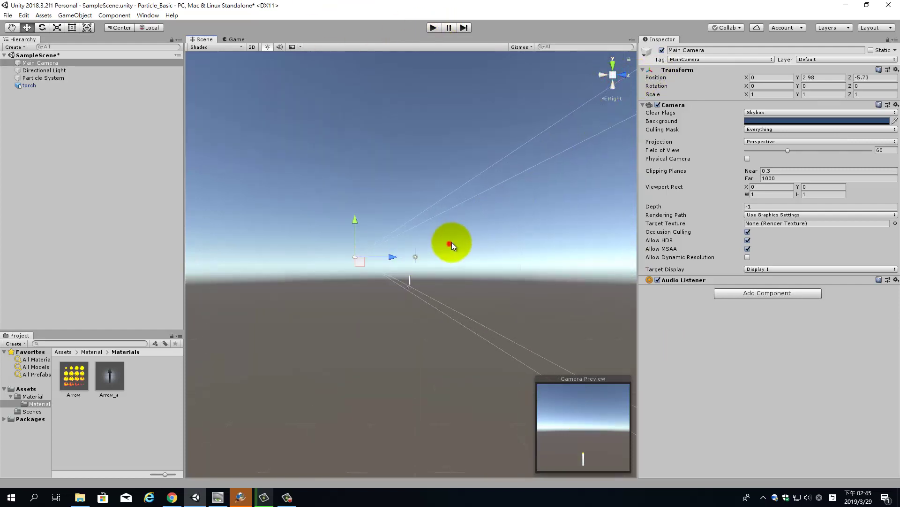
{"action": "left_click", "coordinate": [450, 243]}
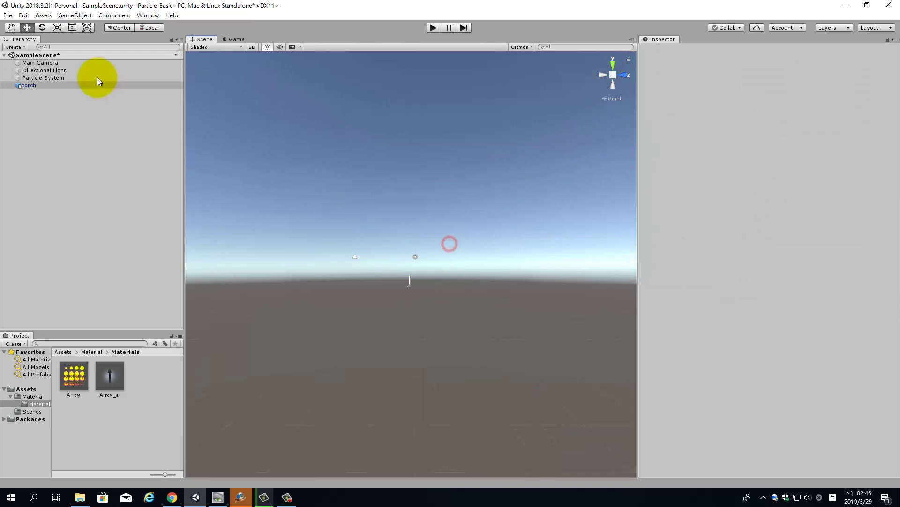
Drag the Gizmos 3D Icons slider to minimum to hide the scene icons
{"action": "left_click", "coordinate": [529, 46]}
{"action": "left_click", "coordinate": [592, 59]}
{"action": "left_click", "coordinate": [144, 120]}
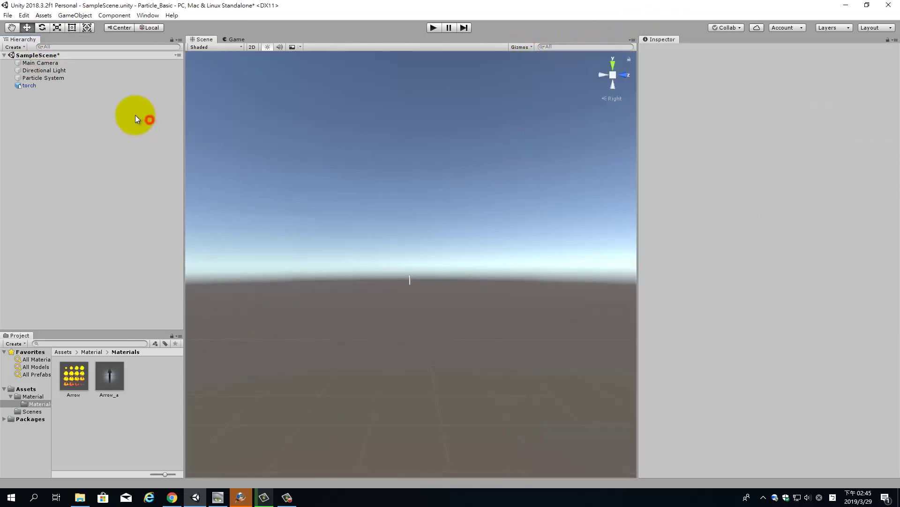
Frame the torch with F and pan so it sits near the bottom of the Scene view
{"action": "left_click", "coordinate": [35, 86]}
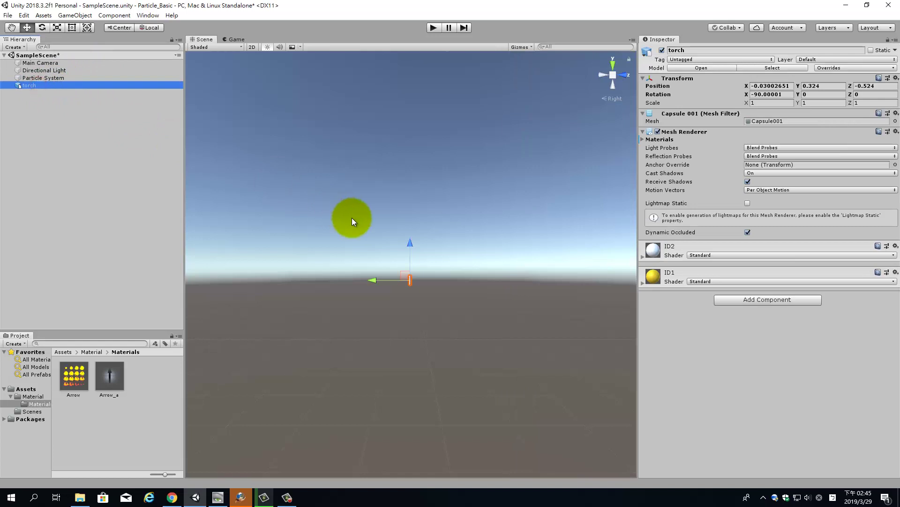
{"action": "key", "text": "f"}
{"action": "left_click", "coordinate": [491, 267]}
{"action": "scroll", "coordinate": [491, 263], "scroll_direction": "down", "scroll_amount": 2}
{"action": "key", "text": "q"}
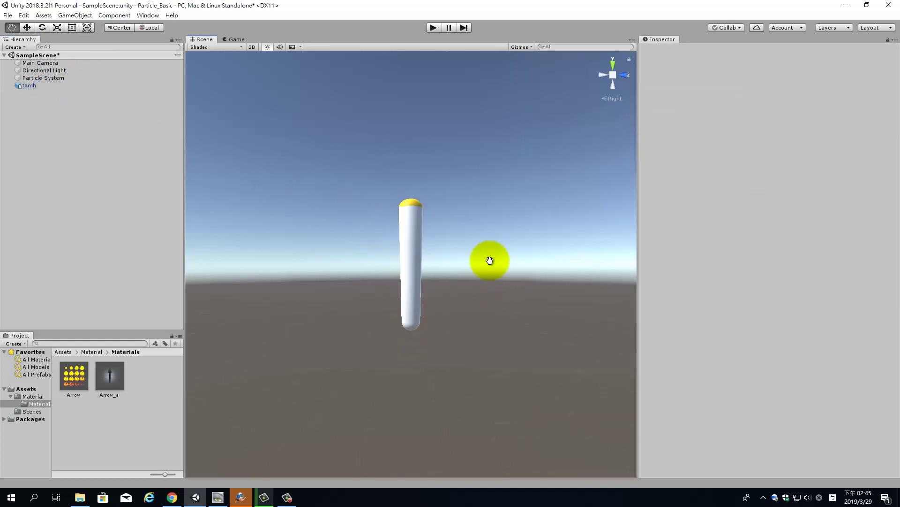
{"action": "mouse_move", "coordinate": [489, 258]}
{"action": "left_mouse_down"}
{"action": "mouse_move", "coordinate": [483, 368]}
{"action": "mouse_move", "coordinate": [496, 428]}
{"action": "left_mouse_up"}
{"action": "scroll", "coordinate": [481, 356], "scroll_direction": "down", "scroll_amount": 3}
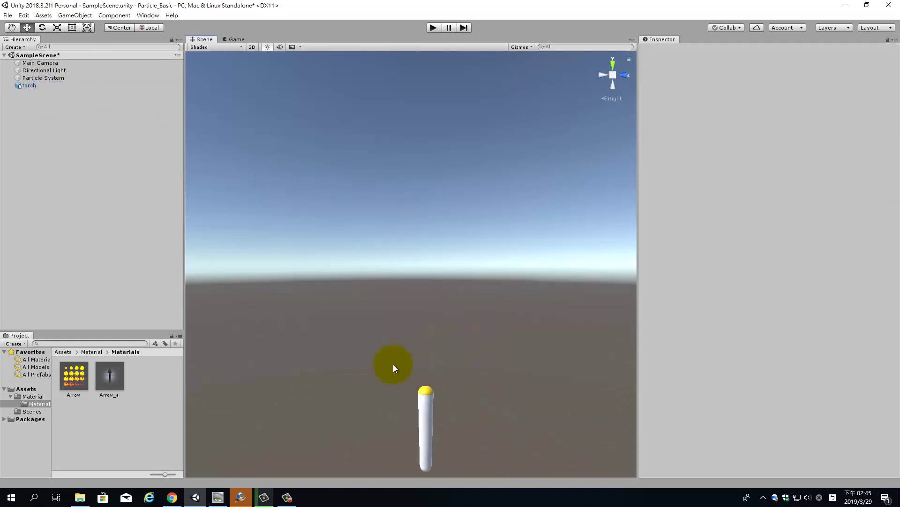
{"action": "left_click", "coordinate": [43, 78]}
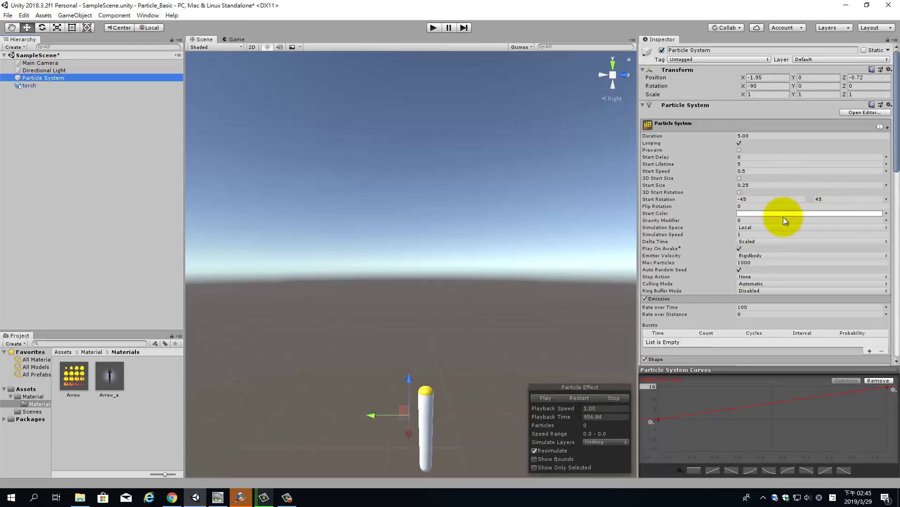
Enter 7.5 as the Noise module's Strength value
{"action": "scroll", "coordinate": [875, 226], "scroll_direction": "down", "scroll_amount": 10}
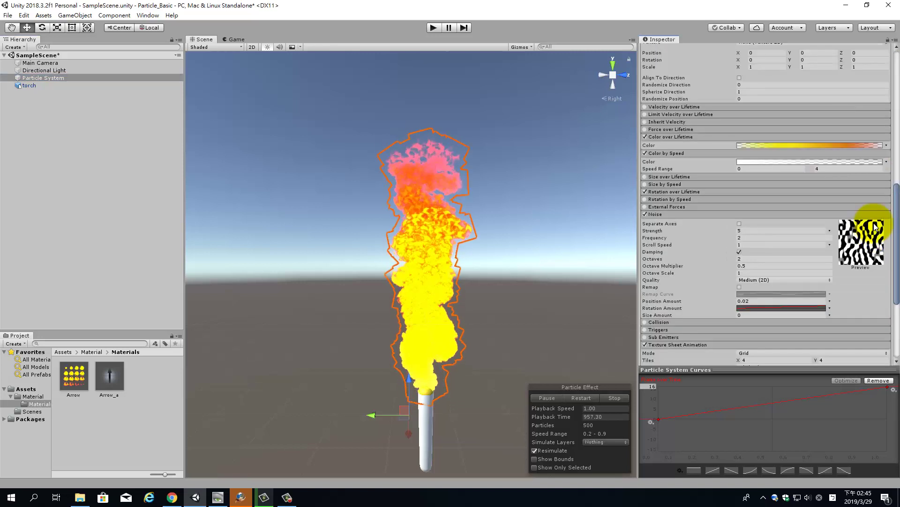
{"action": "left_click", "coordinate": [770, 230]}
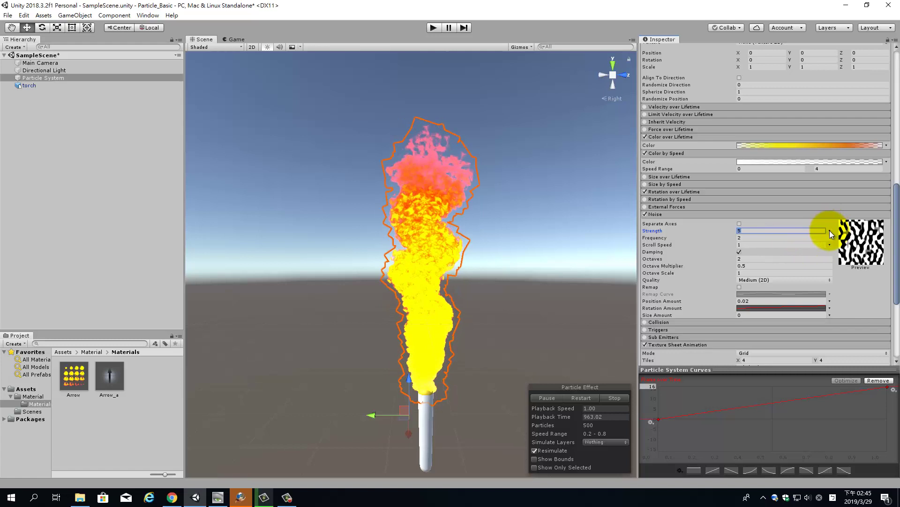
{"action": "type", "text": "7."}
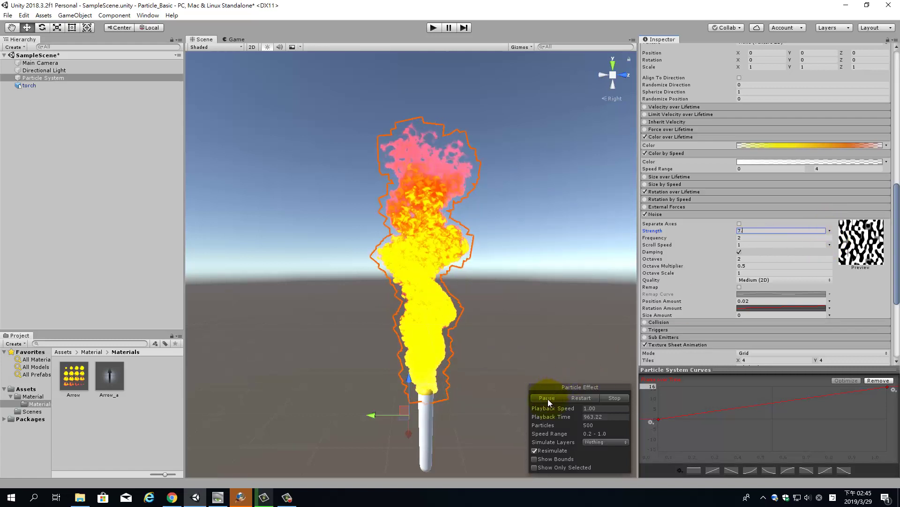
Stop the preview and make Noise Strength random between 5 and 7.5
{"action": "type", "text": "5"}
{"action": "left_click", "coordinate": [618, 397]}
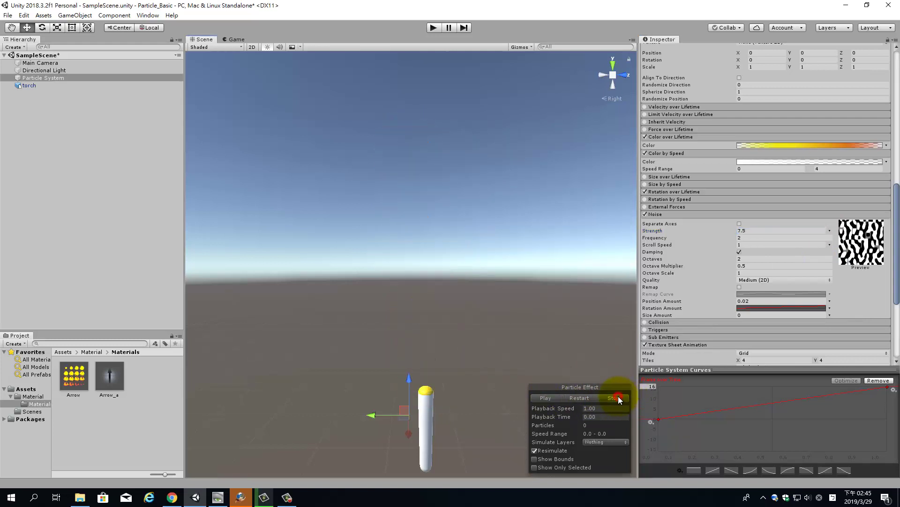
{"action": "left_click", "coordinate": [831, 231]}
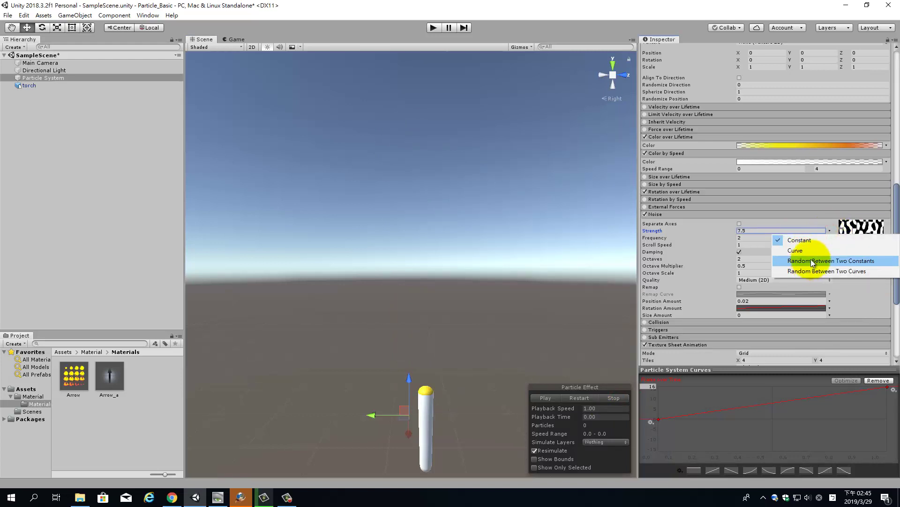
{"action": "left_click", "coordinate": [813, 261]}
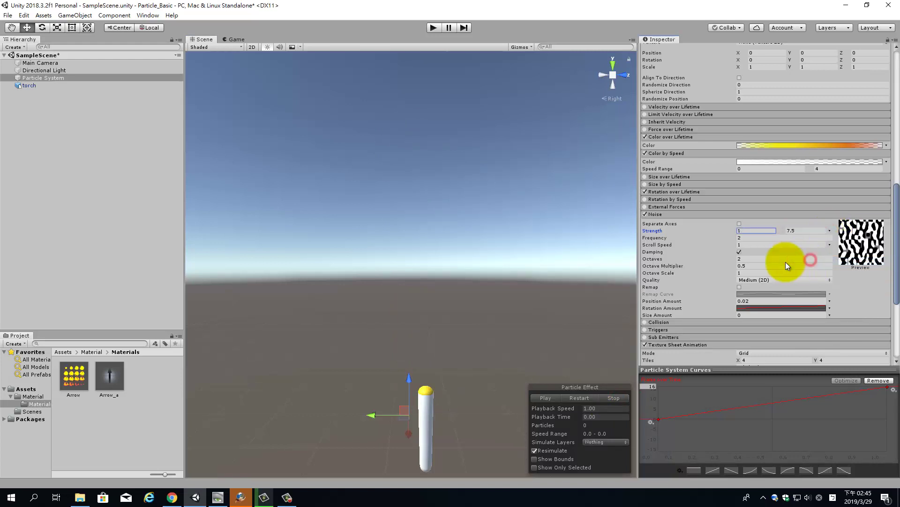
{"action": "left_click", "coordinate": [746, 230]}
{"action": "type", "text": "5"}
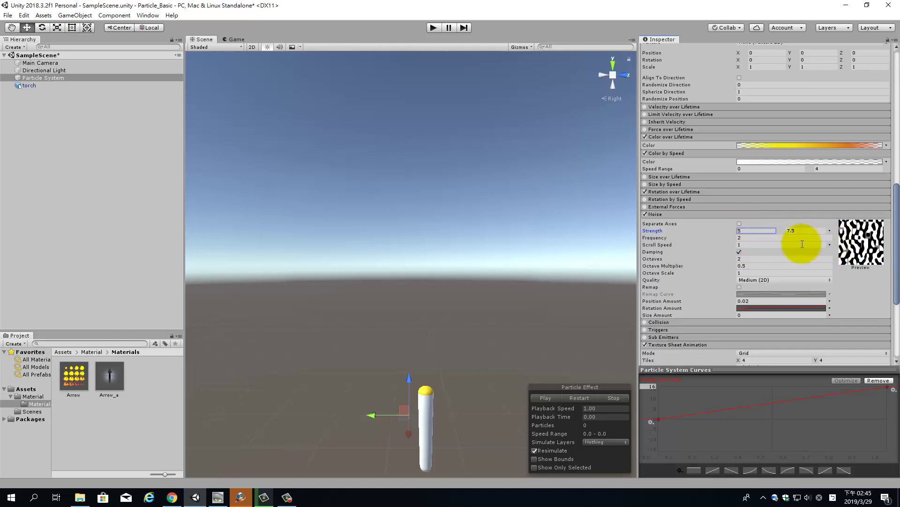
Switch Scroll Speed to Curve and back to a constant 1
{"action": "left_click", "coordinate": [830, 244]}
{"action": "left_click", "coordinate": [858, 263]}
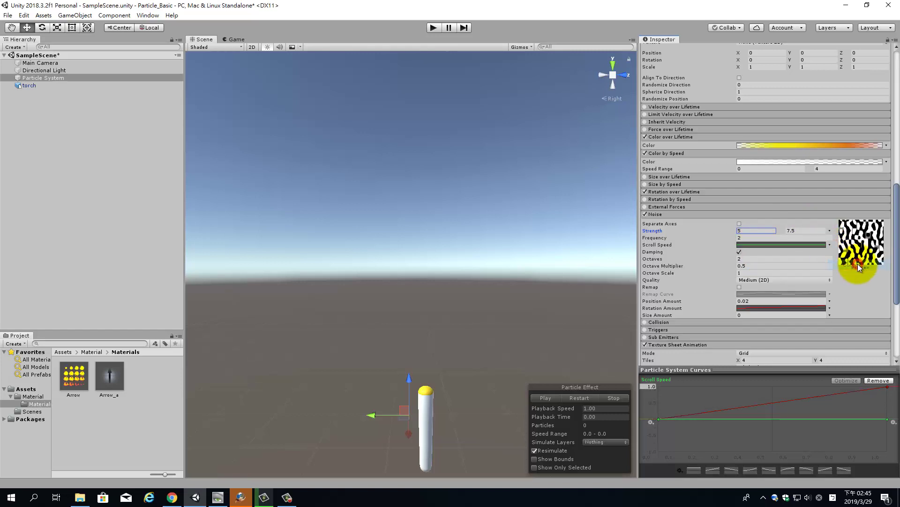
{"action": "left_click", "coordinate": [829, 244]}
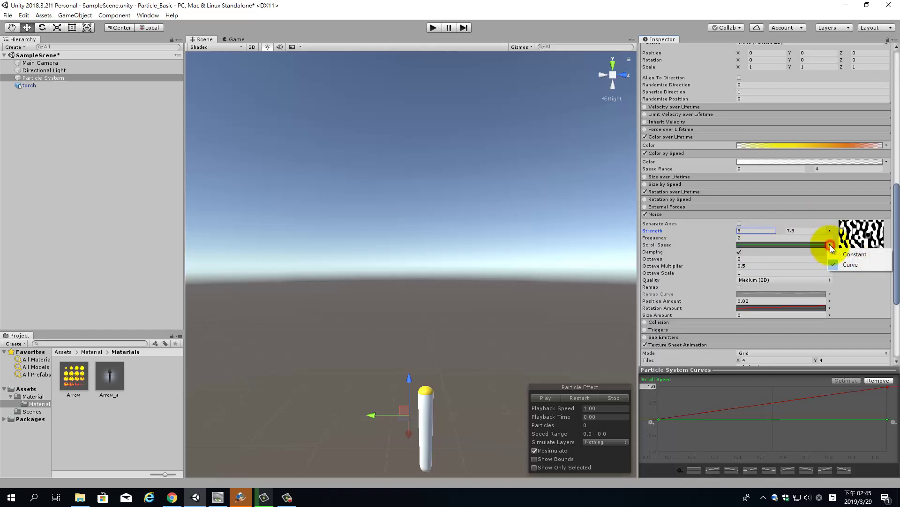
{"action": "left_click", "coordinate": [846, 255]}
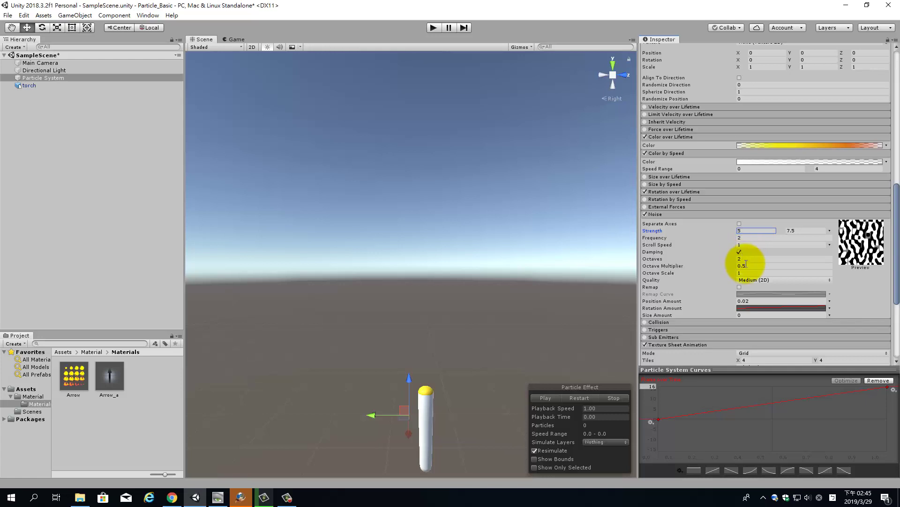
{"action": "left_click", "coordinate": [747, 301]}
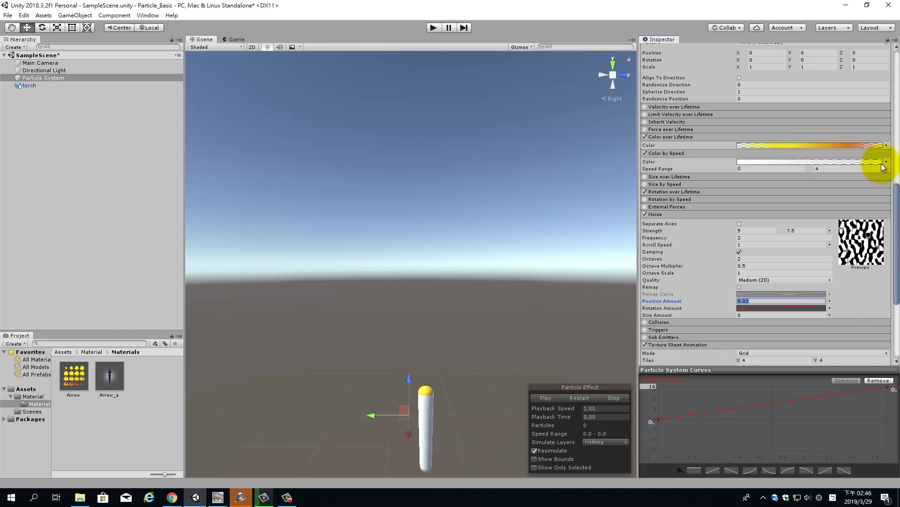
Try 5 as the Color by Speed range maximum, then cancel to keep it at 4
{"action": "left_click", "coordinate": [837, 169]}
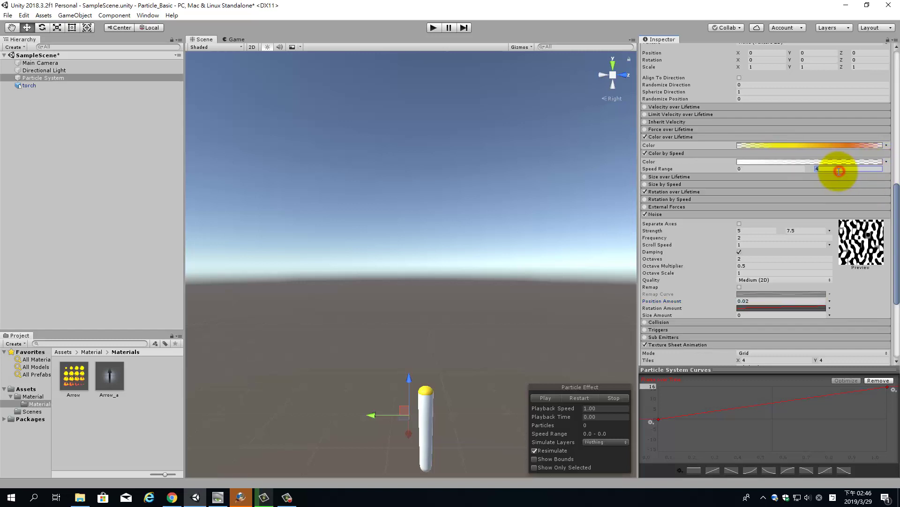
{"action": "left_click", "coordinate": [837, 168]}
{"action": "type", "text": "5"}
{"action": "key", "text": "Escape"}
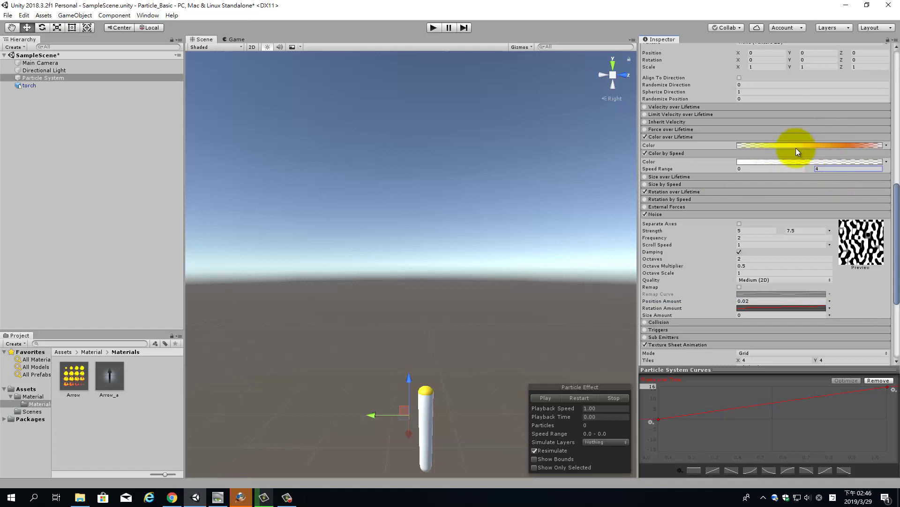
{"action": "scroll", "coordinate": [821, 179], "scroll_direction": "up", "scroll_amount": 2}
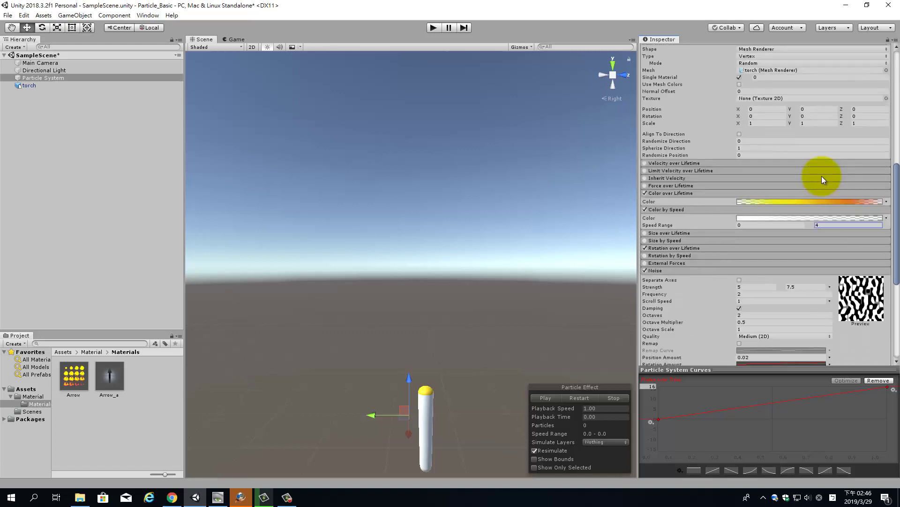
{"action": "scroll", "coordinate": [808, 201], "scroll_direction": "down", "scroll_amount": 1}
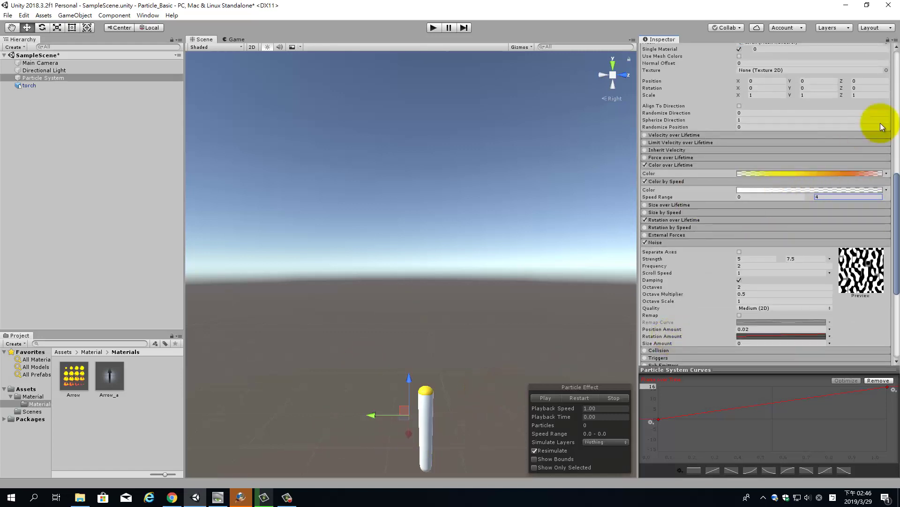
Change the Arrow material's Rendering Mode from Transparent to Opaque
{"action": "left_click", "coordinate": [74, 375]}
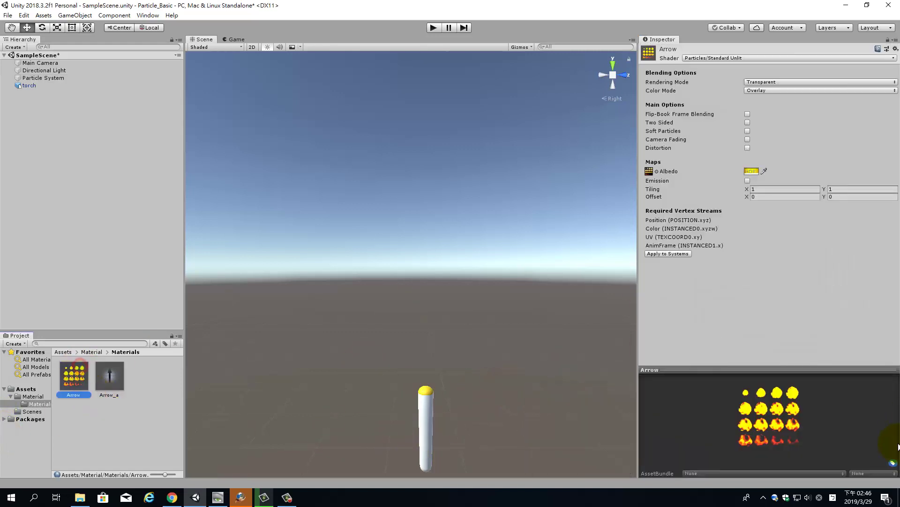
{"action": "left_click", "coordinate": [806, 83]}
{"action": "left_click", "coordinate": [786, 93]}
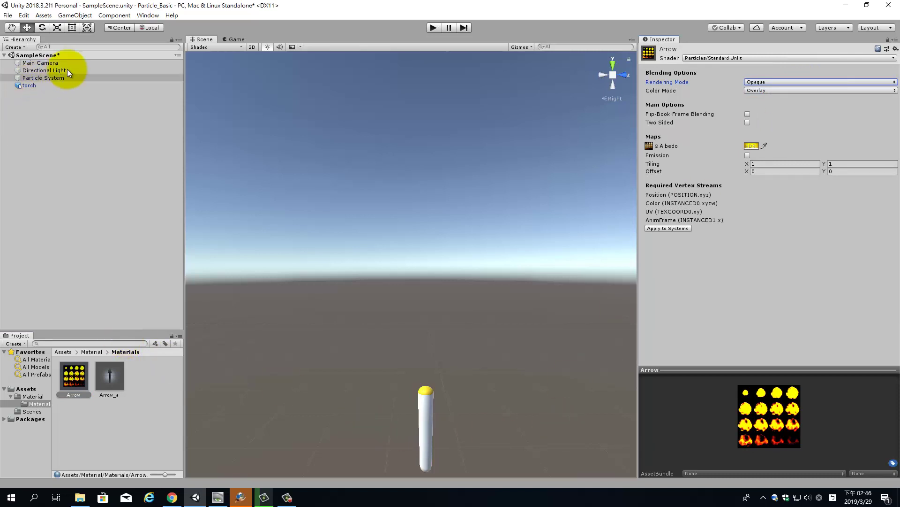
{"action": "left_click", "coordinate": [55, 77]}
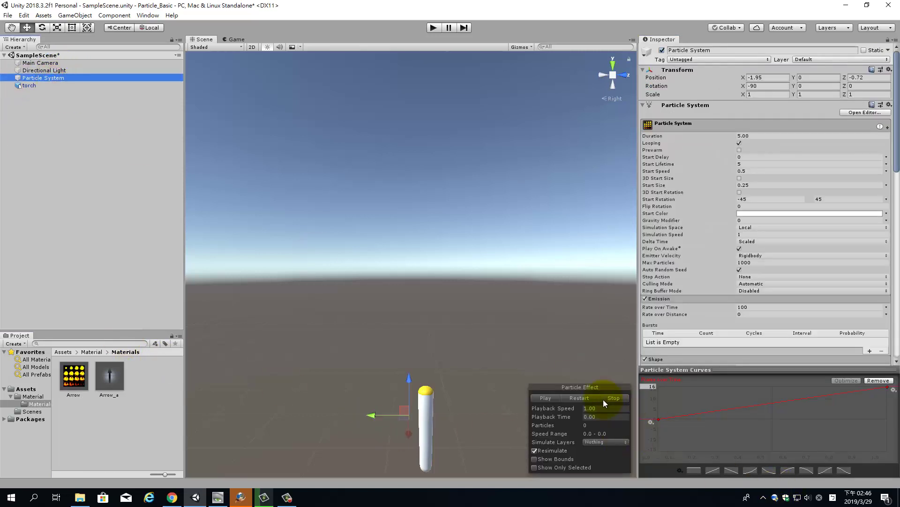
Play and pause the particle preview to inspect the black-edged opaque particles
{"action": "left_click", "coordinate": [546, 397]}
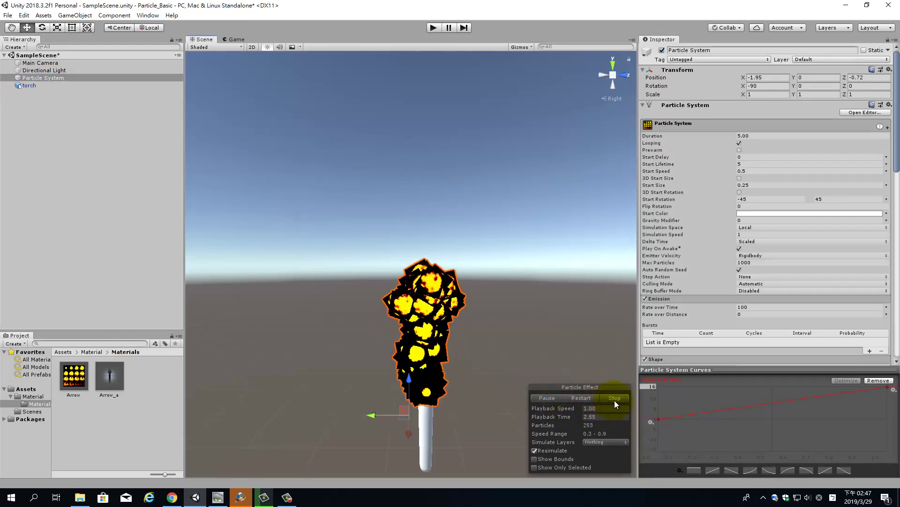
{"action": "left_click", "coordinate": [547, 397]}
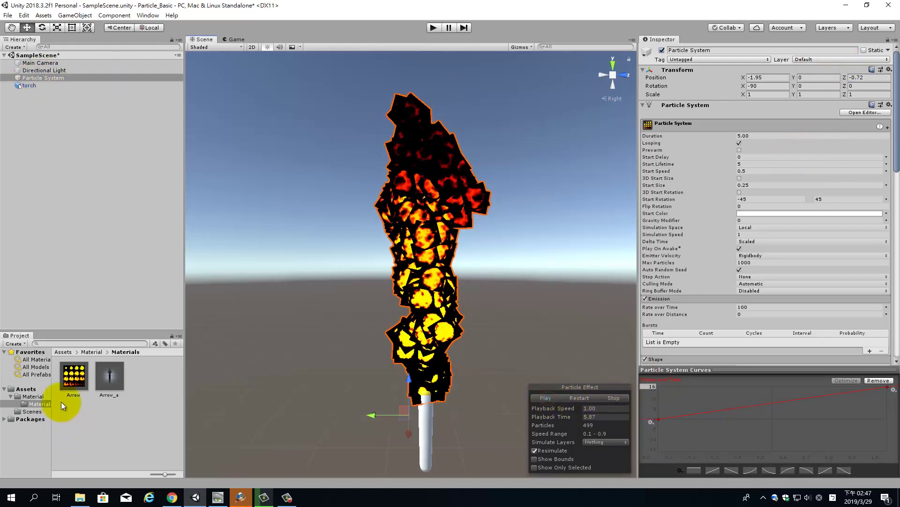
{"action": "left_click", "coordinate": [72, 389]}
Try Multiply, Additive and Subtractive colour modes on the Arrow material
{"action": "left_click", "coordinate": [827, 90]}
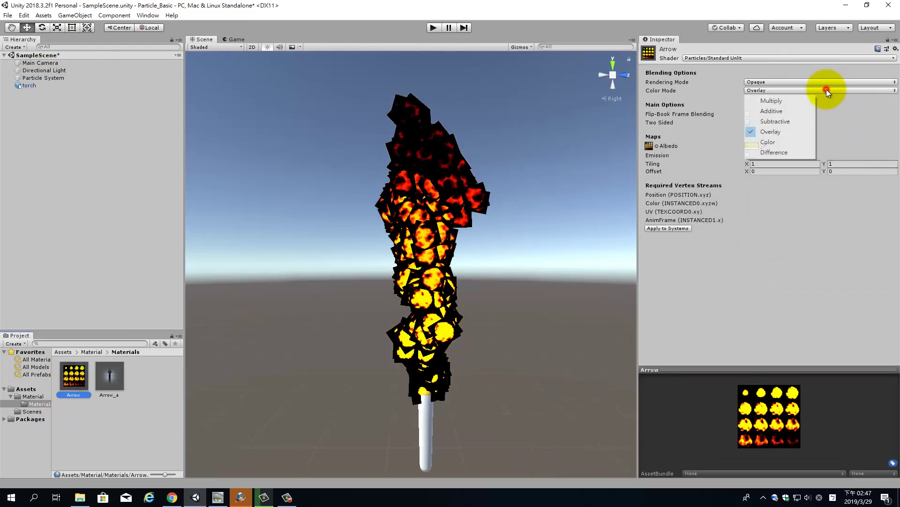
{"action": "left_click", "coordinate": [788, 99]}
{"action": "left_click", "coordinate": [798, 91]}
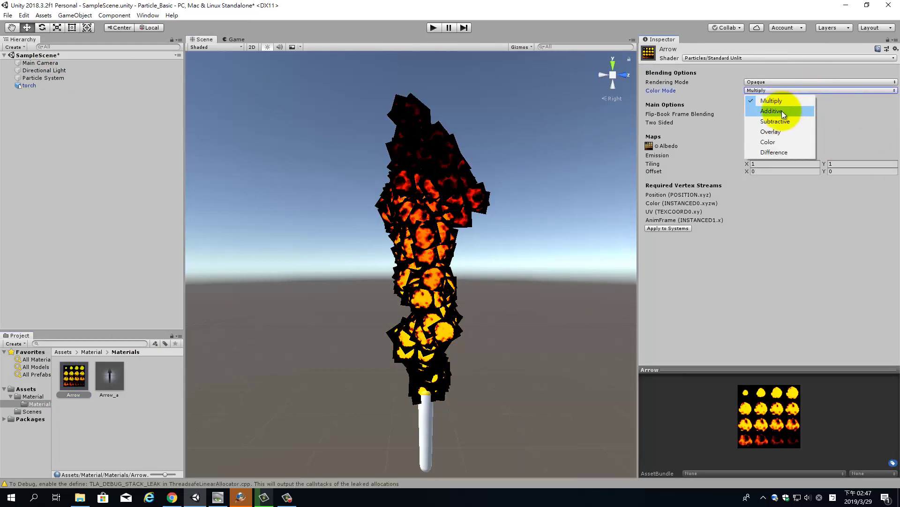
{"action": "left_click", "coordinate": [781, 110]}
{"action": "left_click", "coordinate": [799, 91]}
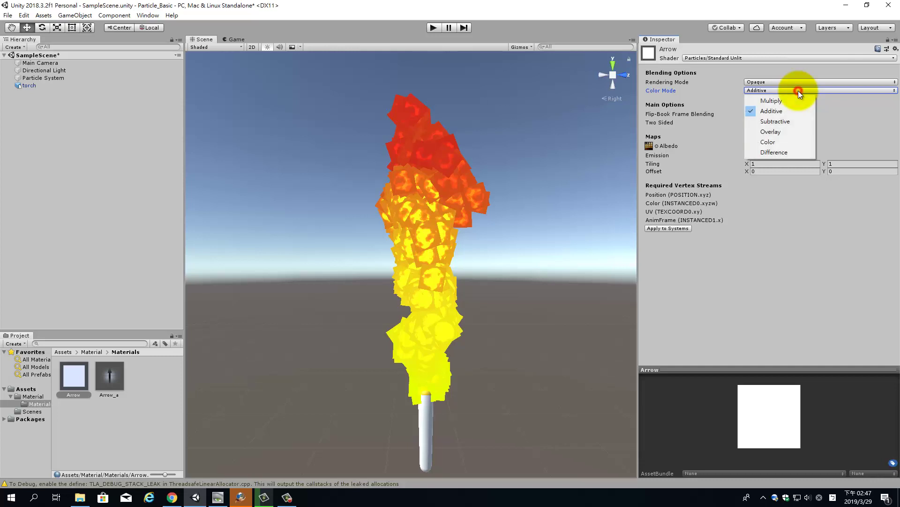
{"action": "left_click", "coordinate": [789, 121]}
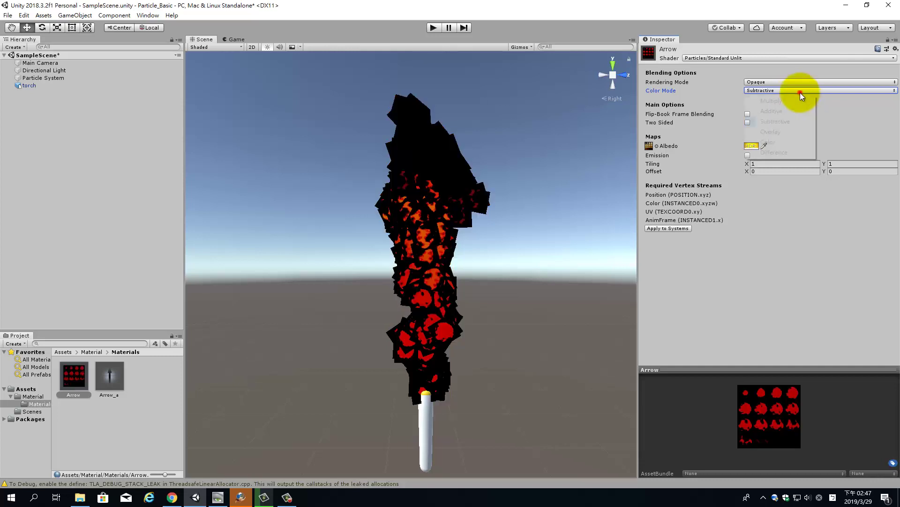
Set Color Mode back to Multiply and Rendering Mode to Fade
{"action": "left_click", "coordinate": [801, 92]}
{"action": "left_click", "coordinate": [784, 101]}
{"action": "left_click", "coordinate": [810, 82]}
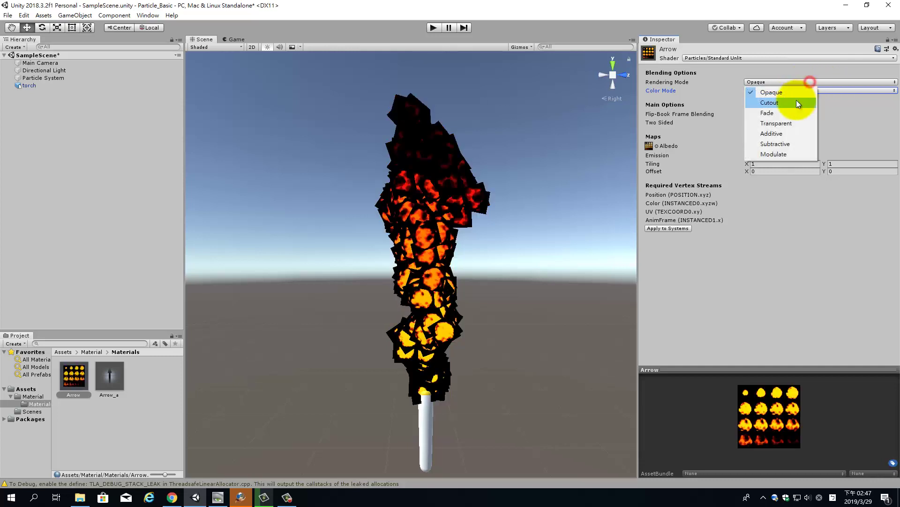
{"action": "left_click", "coordinate": [785, 111]}
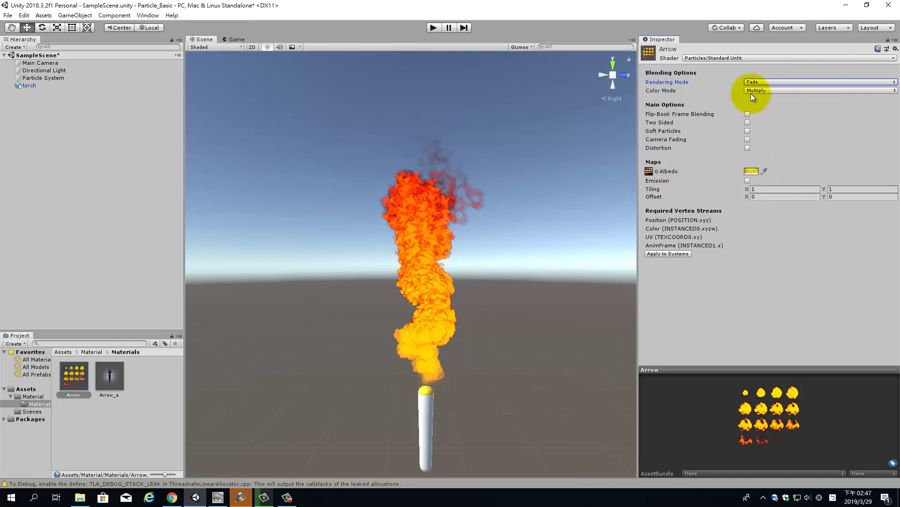
Try Additive, Subtractive and Overlay colour modes, leaving Overlay selected
{"action": "left_click", "coordinate": [794, 88]}
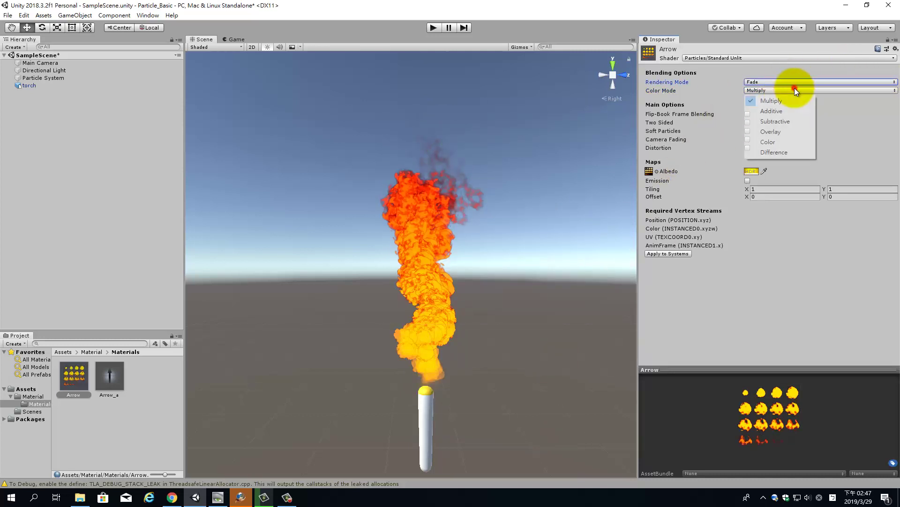
{"action": "left_click", "coordinate": [775, 111]}
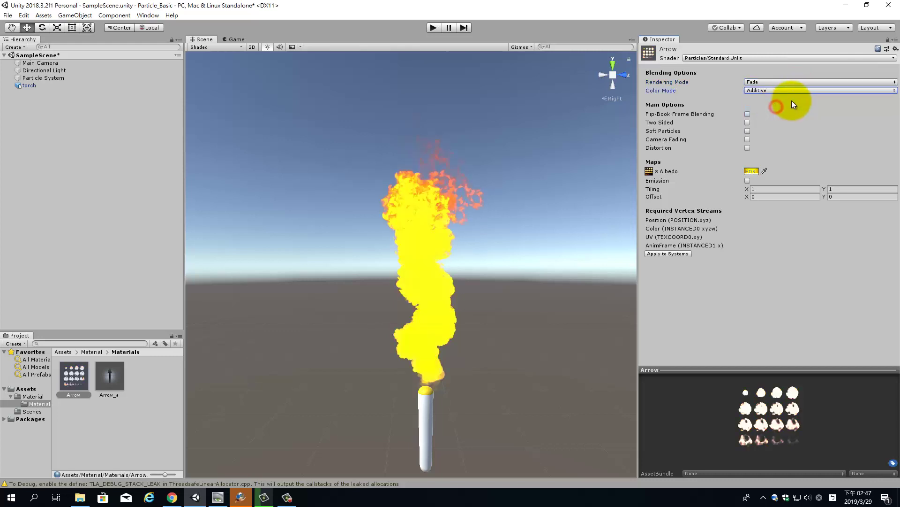
{"action": "left_click", "coordinate": [793, 91]}
{"action": "left_click", "coordinate": [780, 118]}
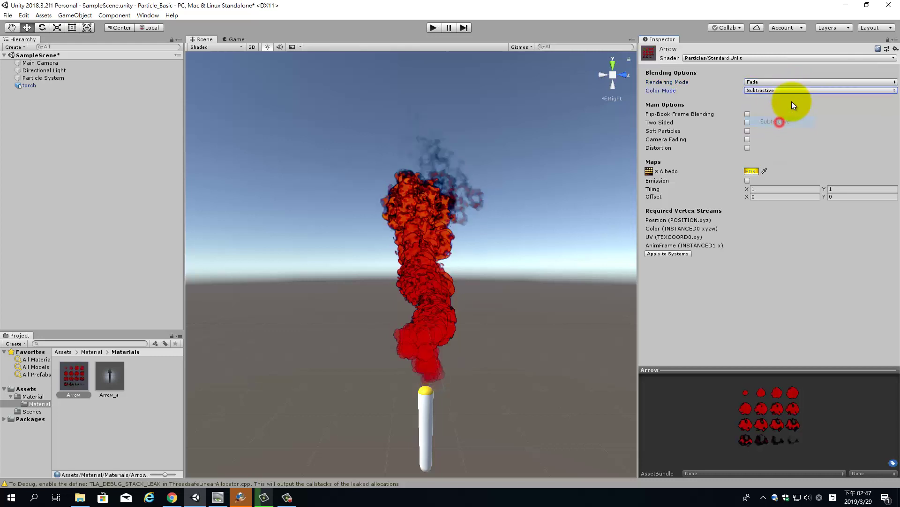
{"action": "left_click", "coordinate": [788, 91]}
{"action": "left_click", "coordinate": [776, 127]}
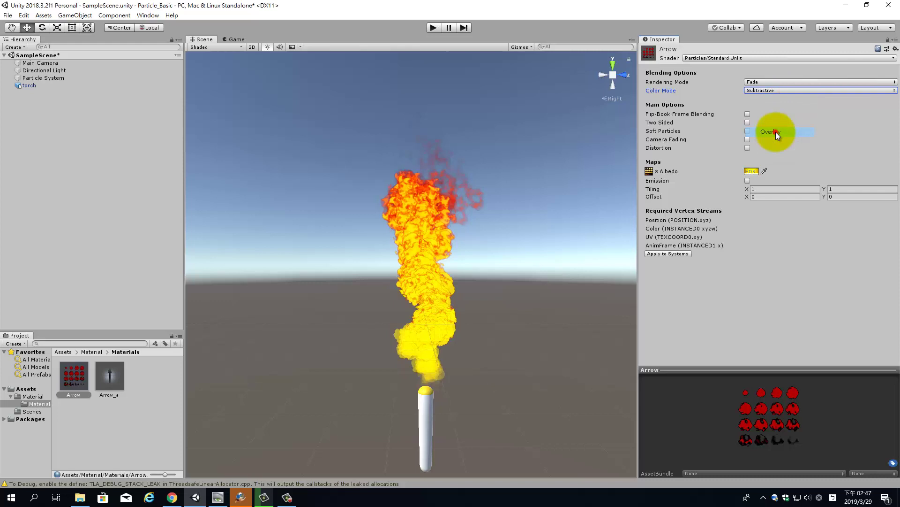
{"action": "left_click", "coordinate": [800, 91]}
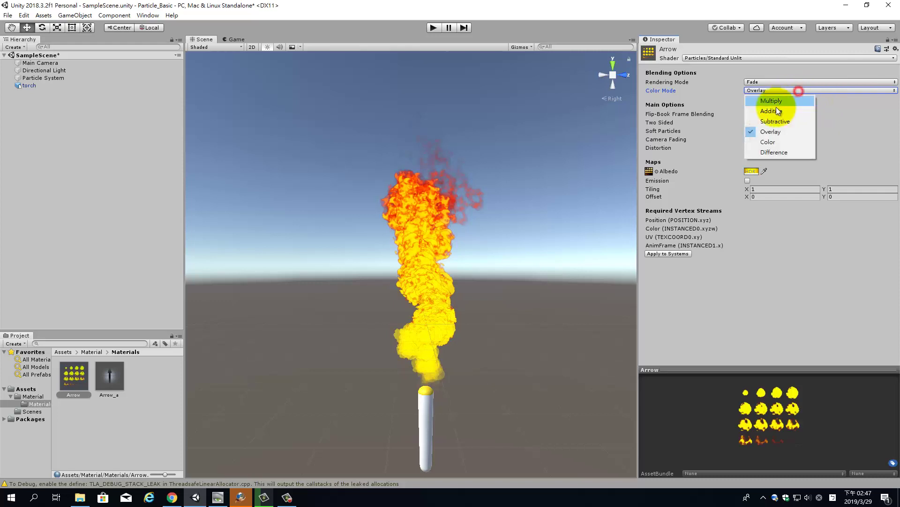
{"action": "left_click", "coordinate": [817, 75]}
Set Rendering Mode to Additive and Color Mode to Additive
{"action": "left_click", "coordinate": [814, 82]}
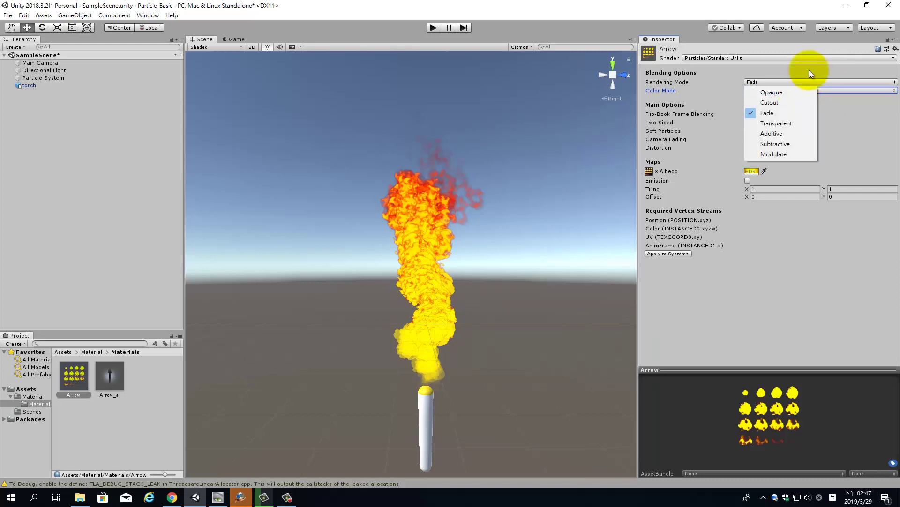
{"action": "left_click", "coordinate": [793, 134]}
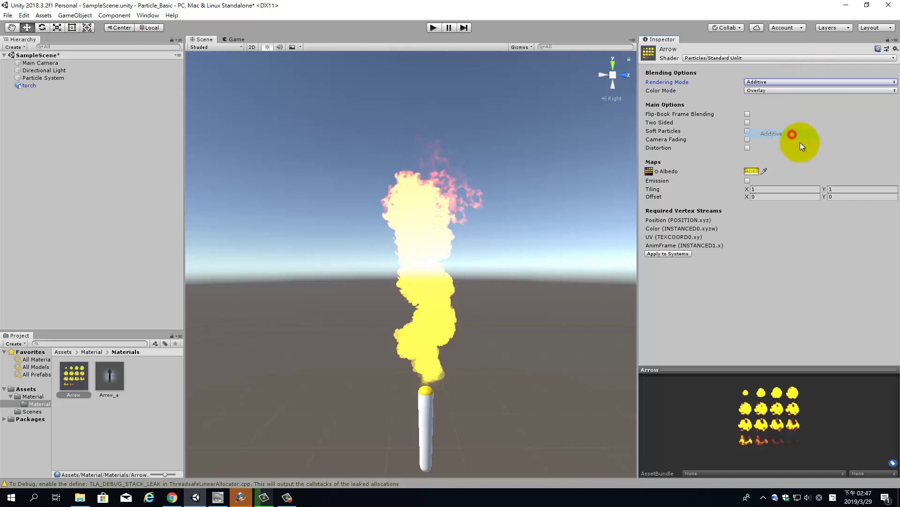
{"action": "left_click", "coordinate": [776, 91]}
{"action": "left_click", "coordinate": [770, 112]}
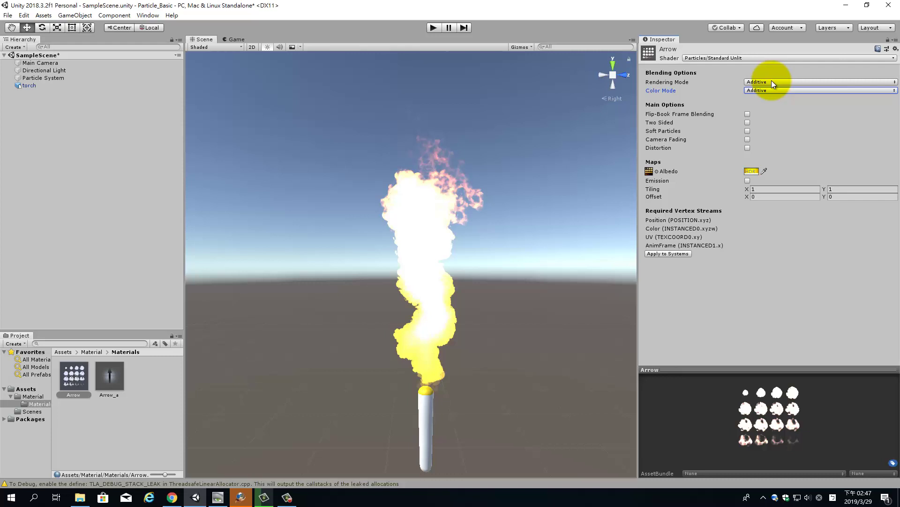
Keep Additive rendering, try Subtractive colour mode, then settle on Overlay
{"action": "left_click", "coordinate": [772, 81]}
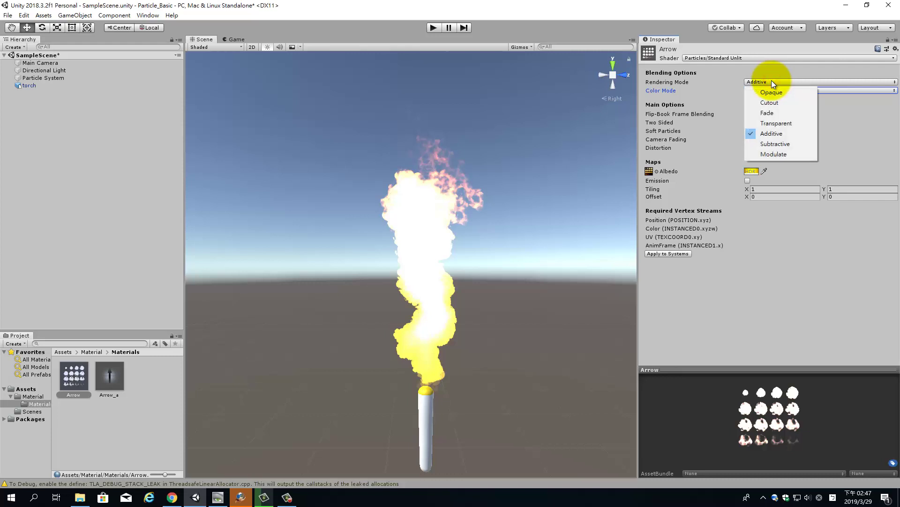
{"action": "left_click", "coordinate": [840, 90]}
{"action": "left_click", "coordinate": [841, 90]}
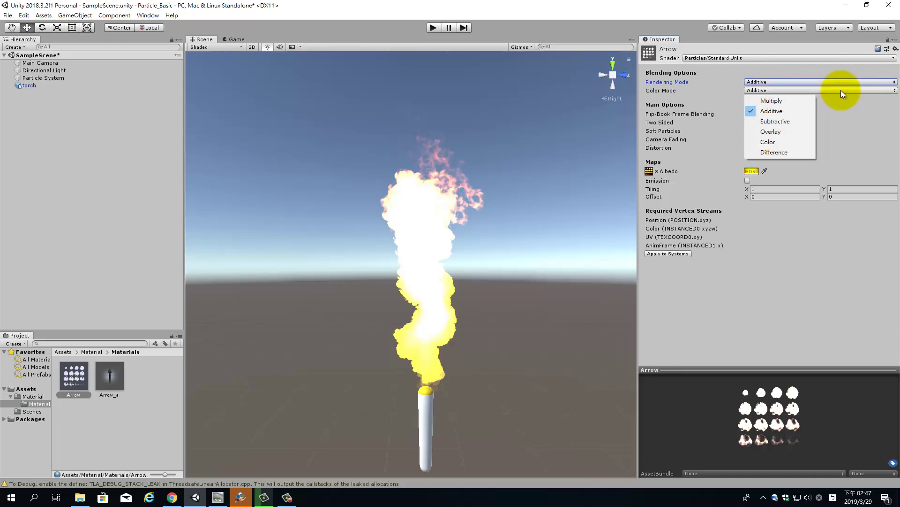
{"action": "left_click", "coordinate": [792, 118]}
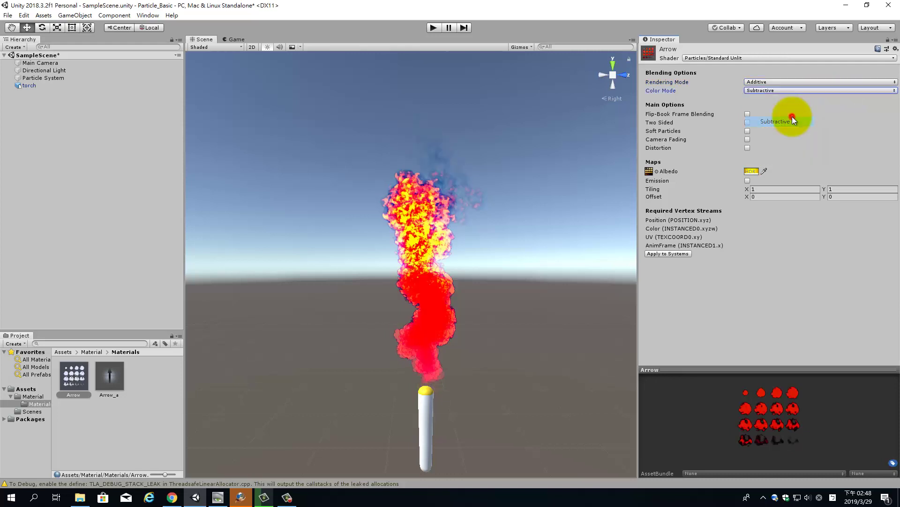
{"action": "left_click", "coordinate": [795, 92]}
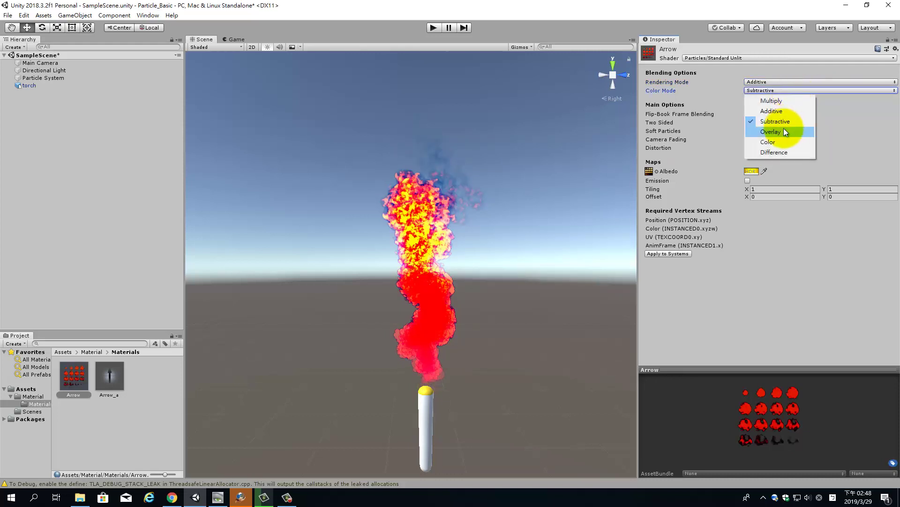
{"action": "left_click", "coordinate": [784, 128]}
{"action": "left_click", "coordinate": [792, 83]}
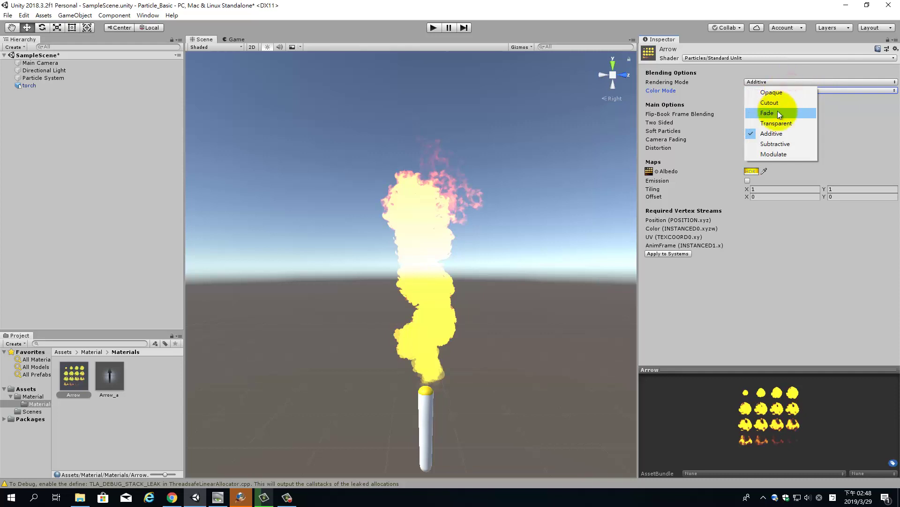
Give Arrow Fade rendering, try Color then keep Overlay colour mode, and enter Play mode
{"action": "left_click", "coordinate": [778, 111]}
{"action": "left_click", "coordinate": [790, 91]}
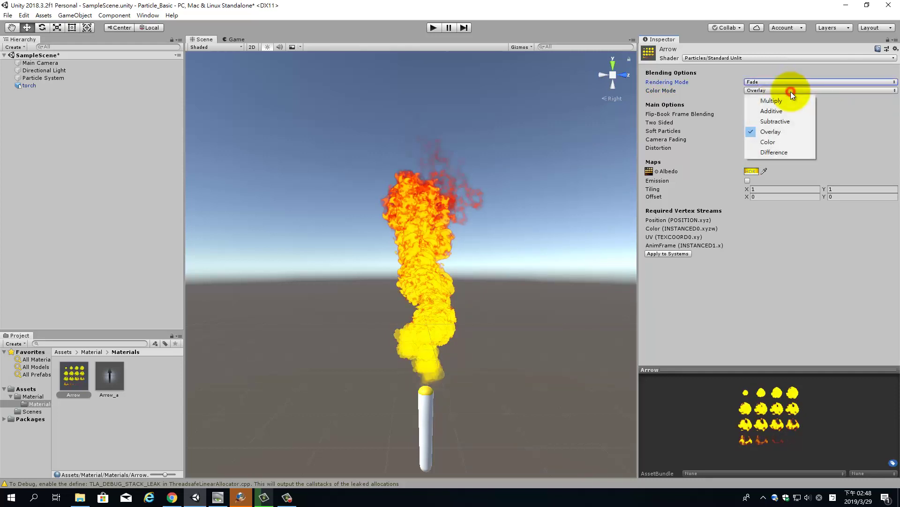
{"action": "left_click", "coordinate": [872, 160]}
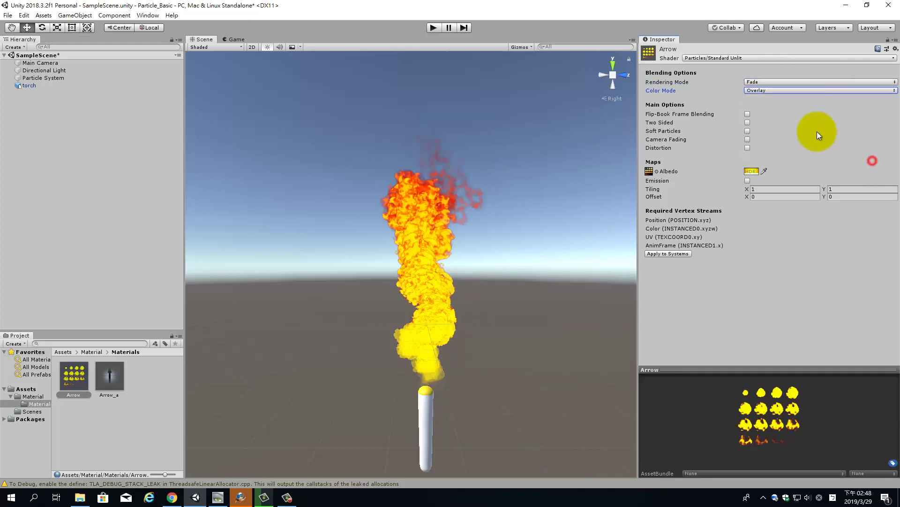
{"action": "left_click", "coordinate": [775, 91]}
{"action": "left_click", "coordinate": [775, 143]}
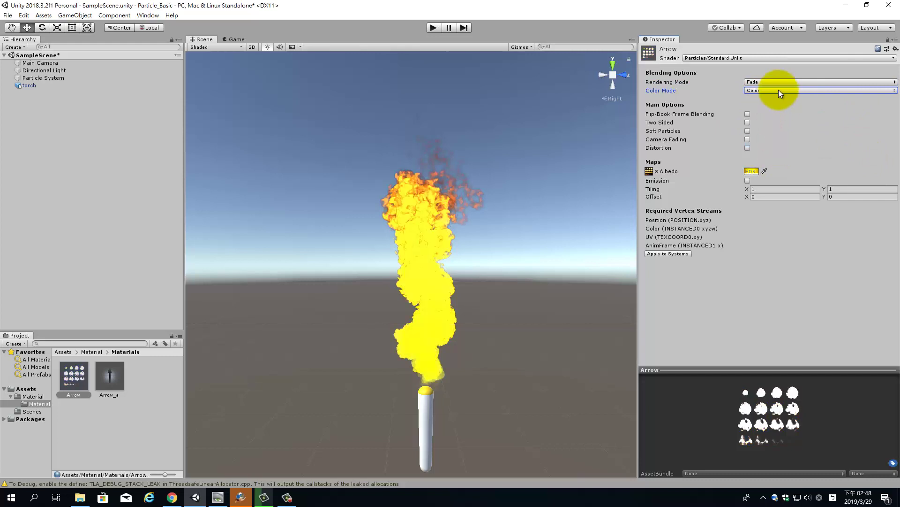
{"action": "left_click", "coordinate": [780, 91]}
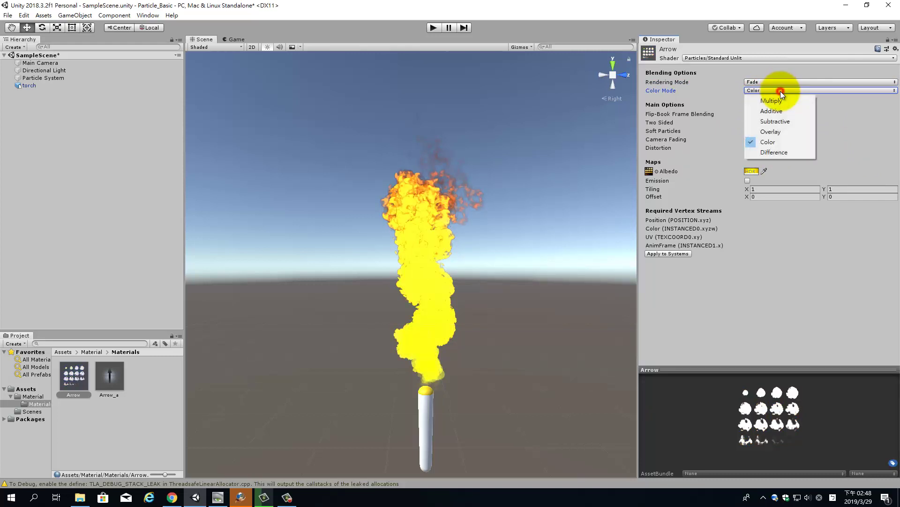
{"action": "left_click", "coordinate": [770, 134]}
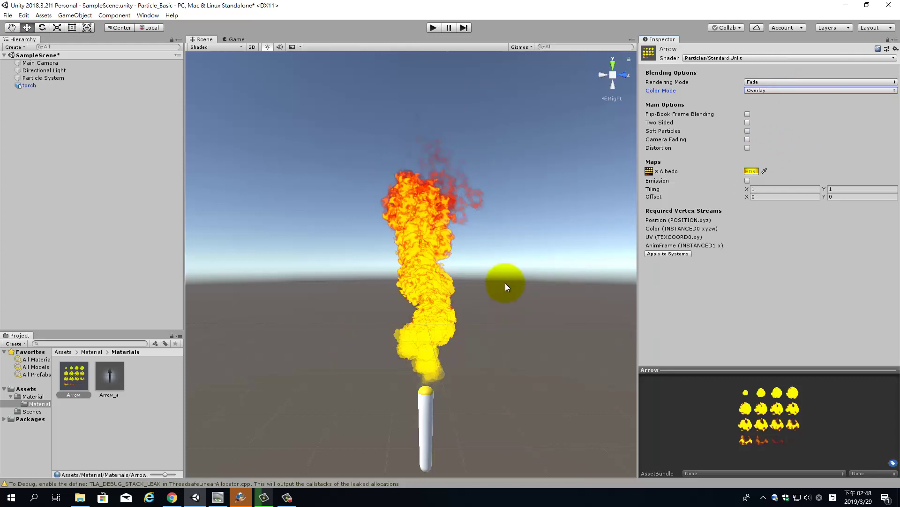
{"action": "left_click", "coordinate": [432, 30]}
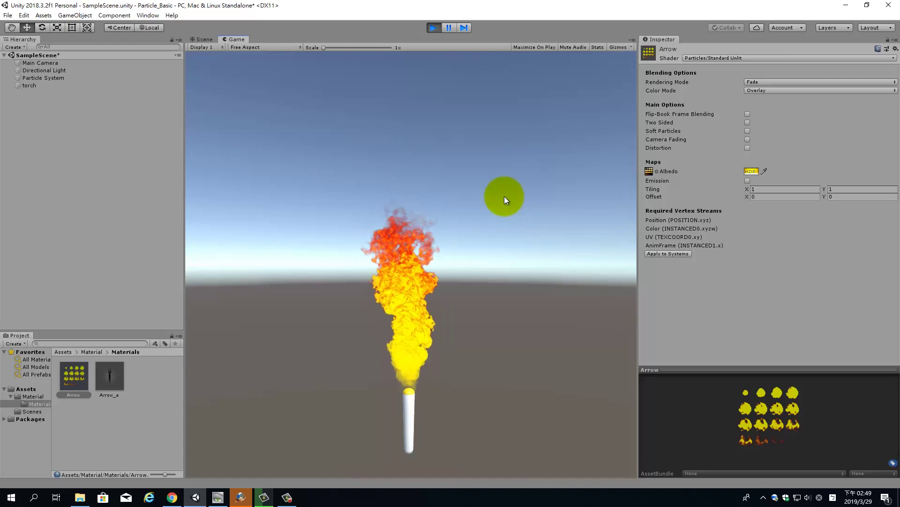
Stop Play mode after watching the flaming torch in the Game view
{"action": "left_click", "coordinate": [432, 27]}
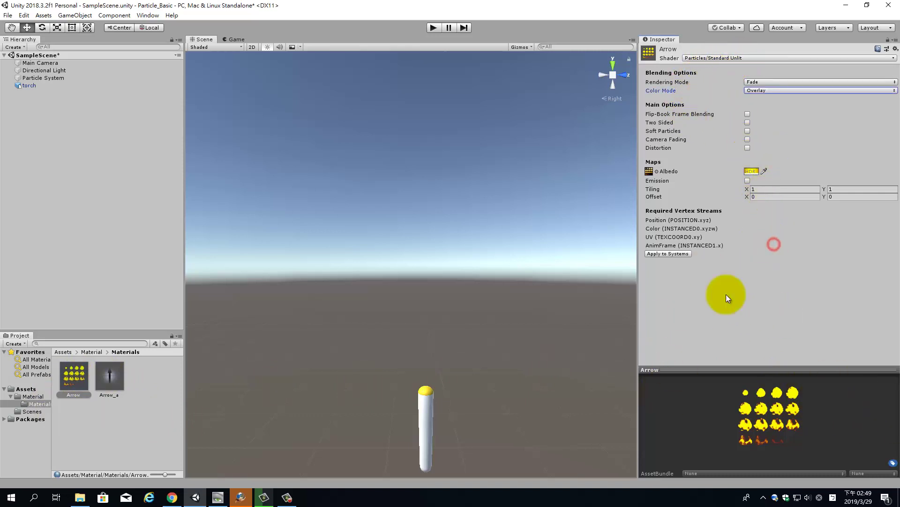
Select the Particle System and change its Simulation Speed to 2
{"action": "left_click", "coordinate": [29, 78]}
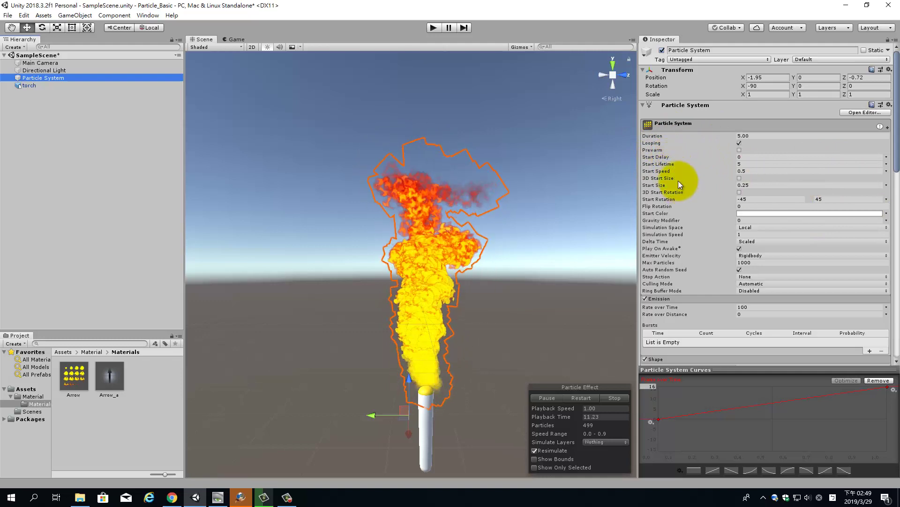
{"action": "mouse_move", "coordinate": [678, 181]}
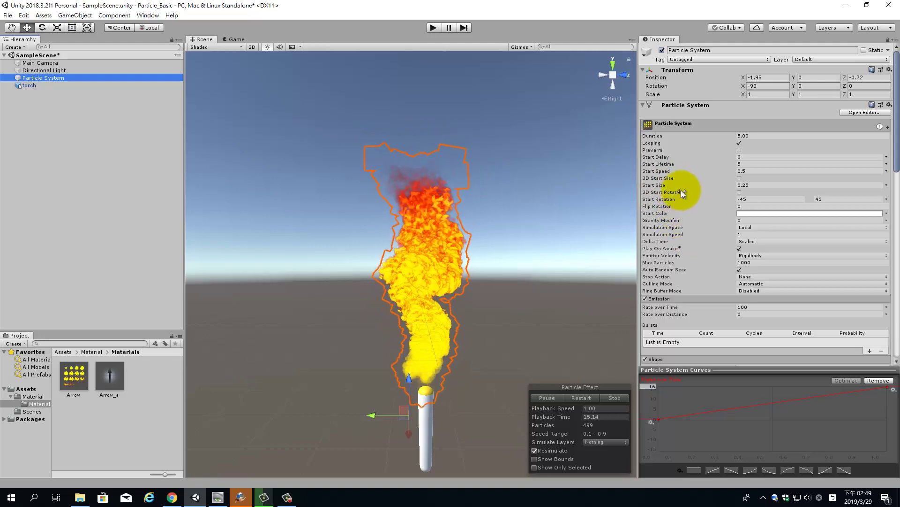
{"action": "left_click", "coordinate": [767, 234]}
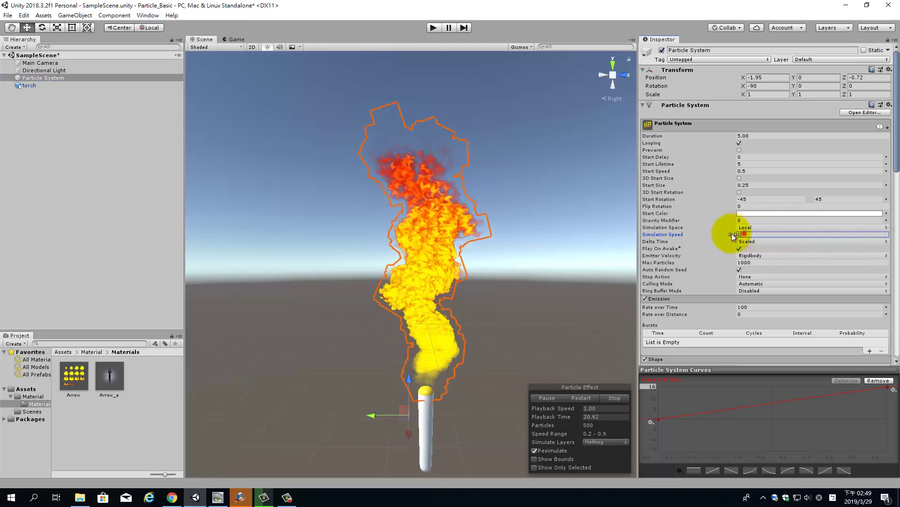
{"action": "type", "text": "2"}
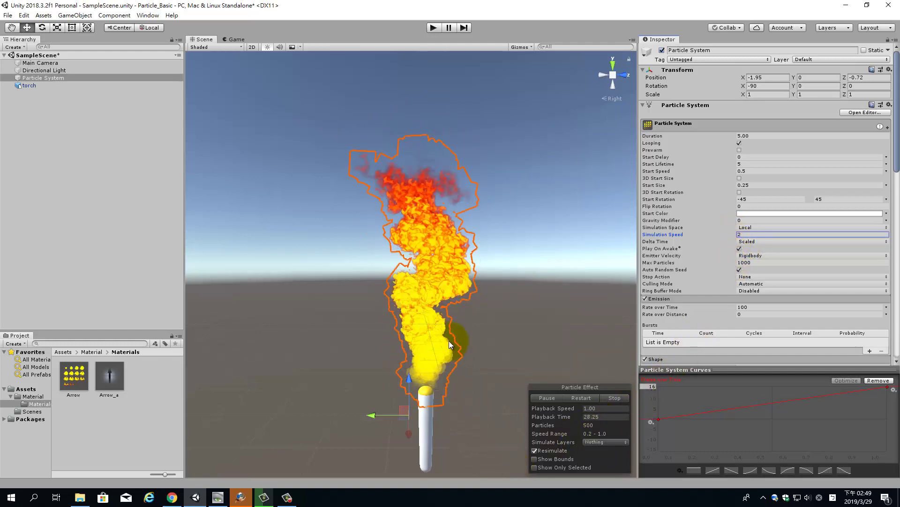
{"action": "mouse_move", "coordinate": [670, 266]}
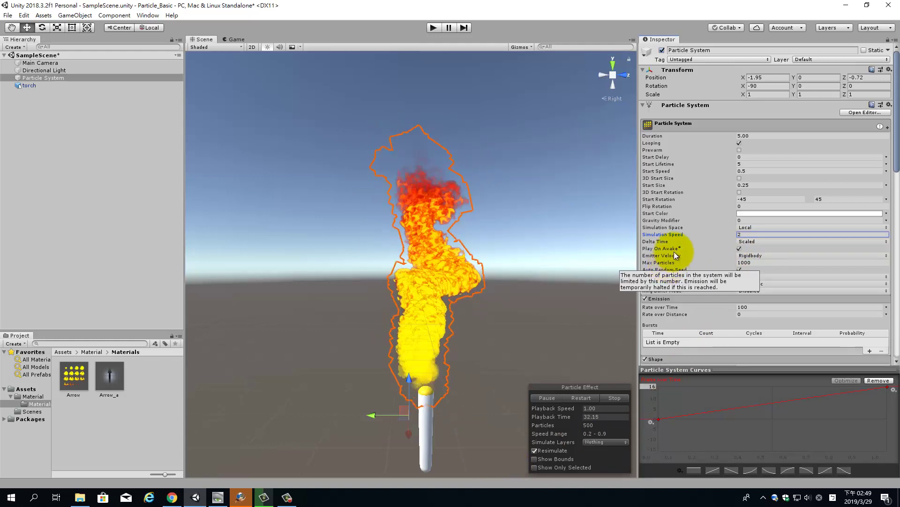
Set the Noise module's Strength to a random range from 2 to 4
{"action": "scroll", "coordinate": [890, 202], "scroll_direction": "down", "scroll_amount": 5}
{"action": "scroll", "coordinate": [728, 277], "scroll_direction": "down", "scroll_amount": 5}
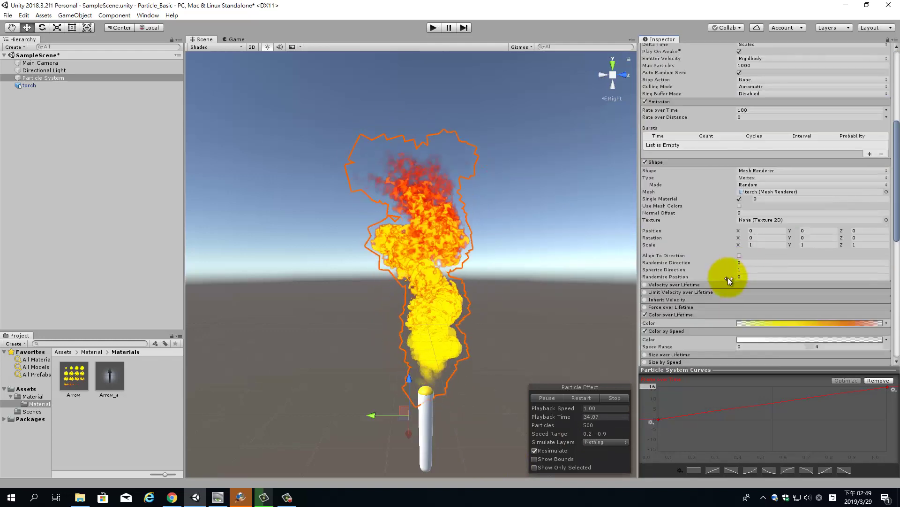
{"action": "scroll", "coordinate": [735, 264], "scroll_direction": "down", "scroll_amount": 5}
{"action": "scroll", "coordinate": [746, 256], "scroll_direction": "down", "scroll_amount": 5}
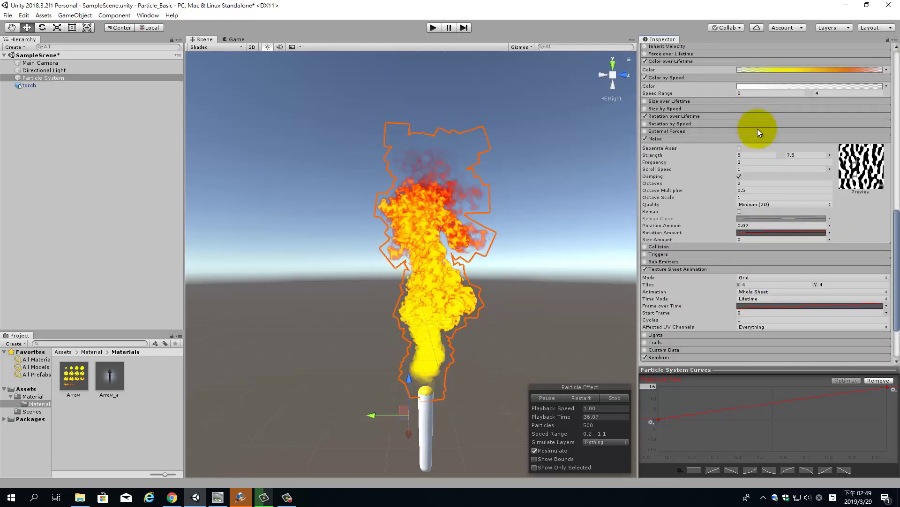
{"action": "scroll", "coordinate": [753, 130], "scroll_direction": "up", "scroll_amount": 3}
{"action": "double_click", "coordinate": [751, 155]}
{"action": "type", "text": "2"}
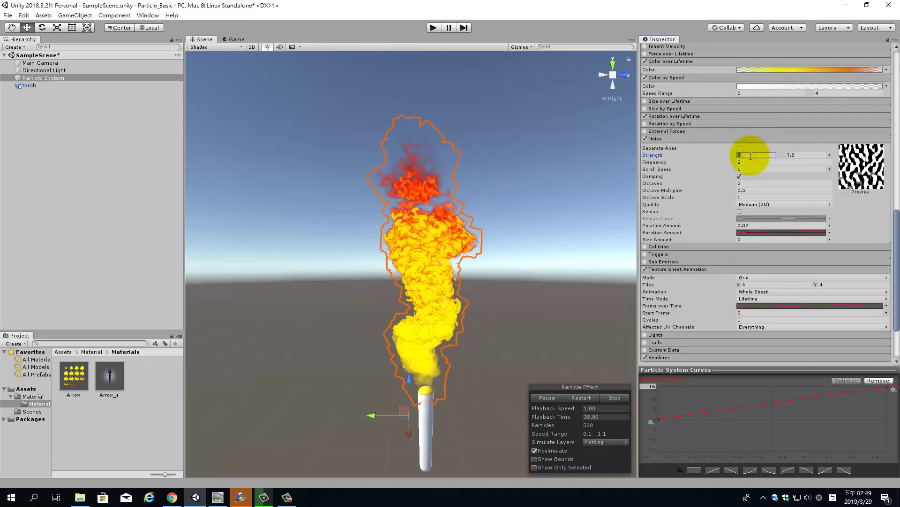
{"action": "left_click", "coordinate": [798, 155]}
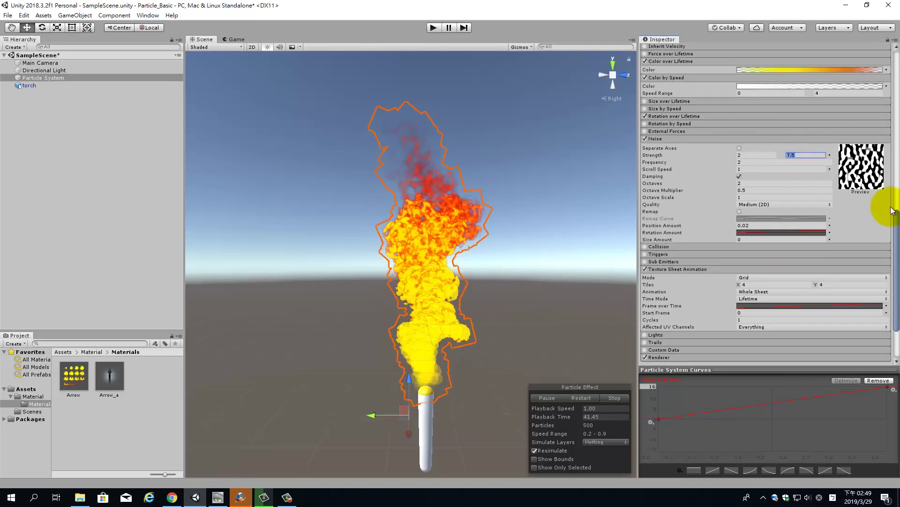
{"action": "type", "text": "4"}
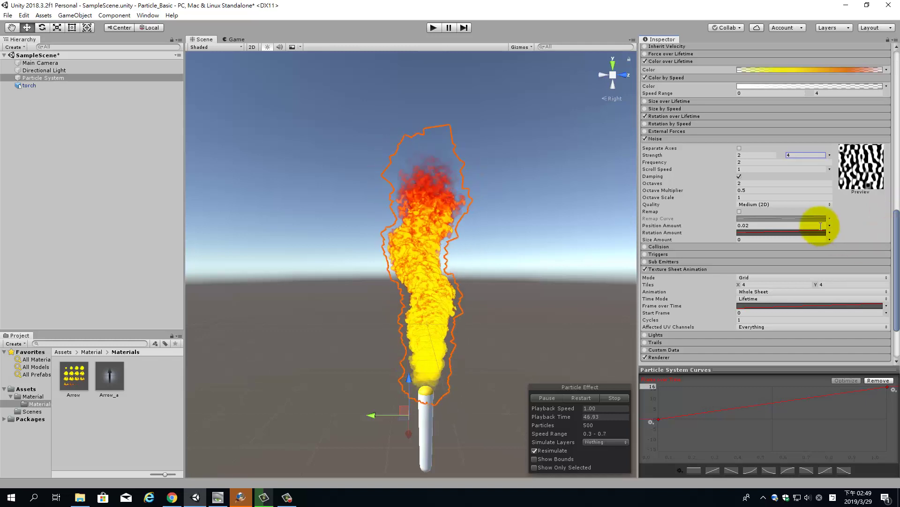
{"action": "scroll", "coordinate": [789, 191], "scroll_direction": "up", "scroll_amount": 3}
{"action": "scroll", "coordinate": [789, 191], "scroll_direction": "up", "scroll_amount": 5}
Change the Simulation Speed to 1.5 and view the torch in perspective
{"action": "scroll", "coordinate": [788, 192], "scroll_direction": "up", "scroll_amount": 4}
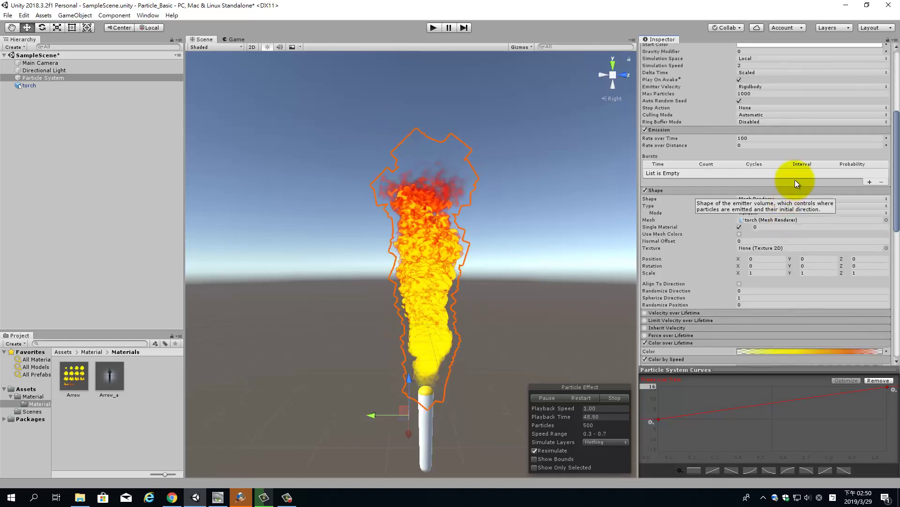
{"action": "scroll", "coordinate": [794, 181], "scroll_direction": "up", "scroll_amount": 5}
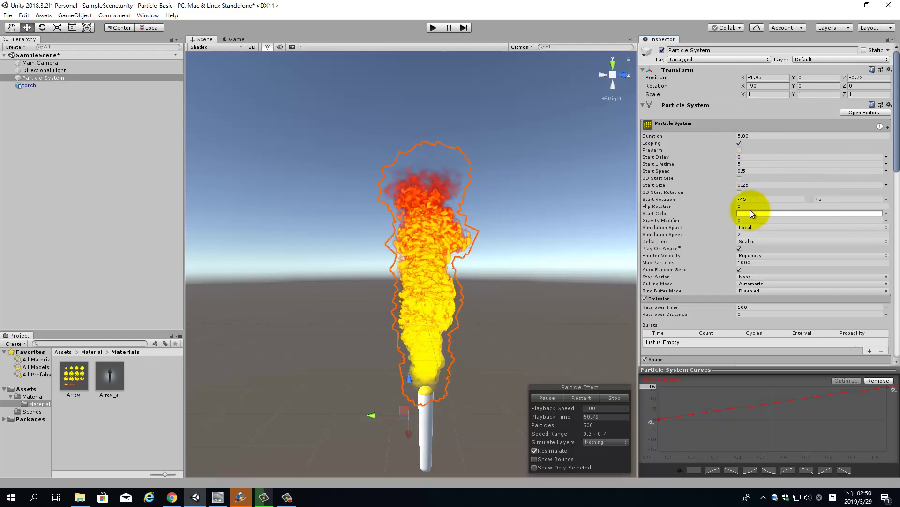
{"action": "left_click", "coordinate": [759, 235]}
{"action": "type", "text": "1"}
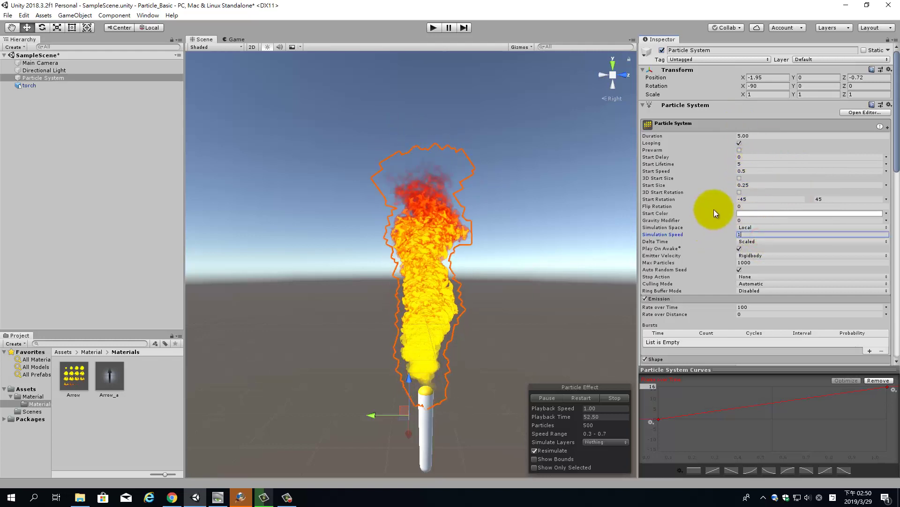
{"action": "type", "text": ".5"}
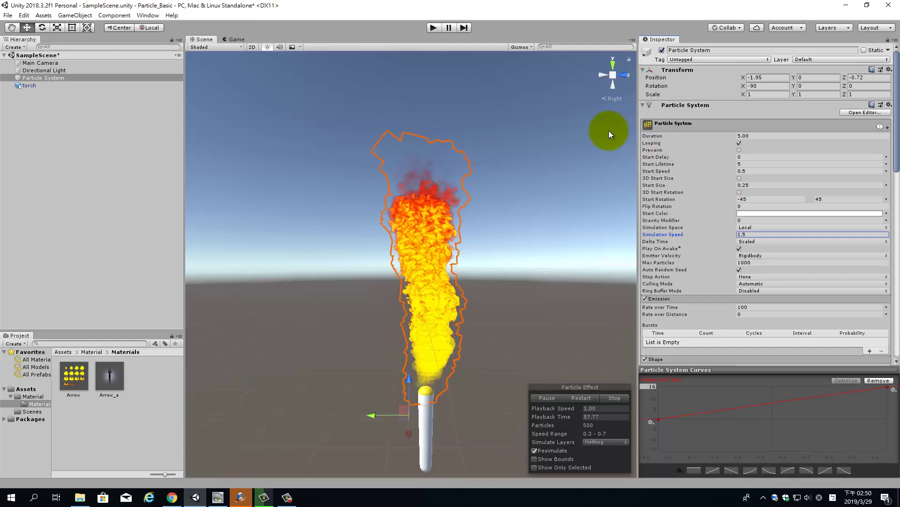
{"action": "mouse_move", "coordinate": [518, 394]}
{"action": "left_mouse_down", "text": "alt"}
{"action": "mouse_move", "coordinate": [322, 376]}
{"action": "mouse_move", "coordinate": [450, 400]}
{"action": "mouse_move", "coordinate": [375, 394]}
{"action": "left_mouse_up", "text": "alt"}
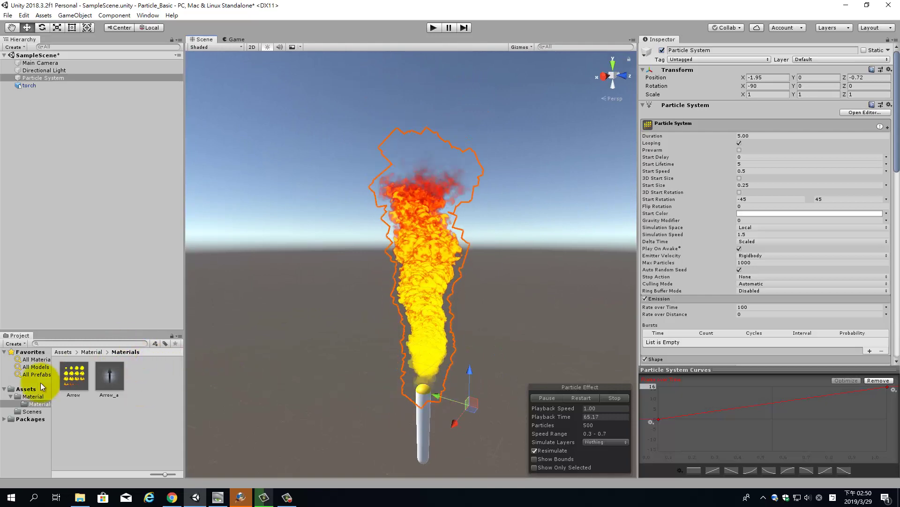
Switch the Arrow material's shader to Particles/Standard Surface
{"action": "left_click", "coordinate": [74, 383]}
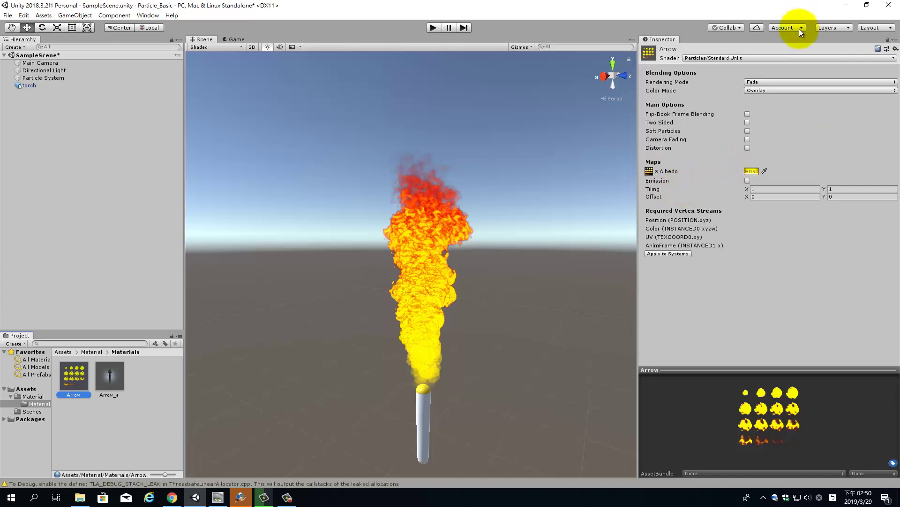
{"action": "left_click", "coordinate": [761, 58]}
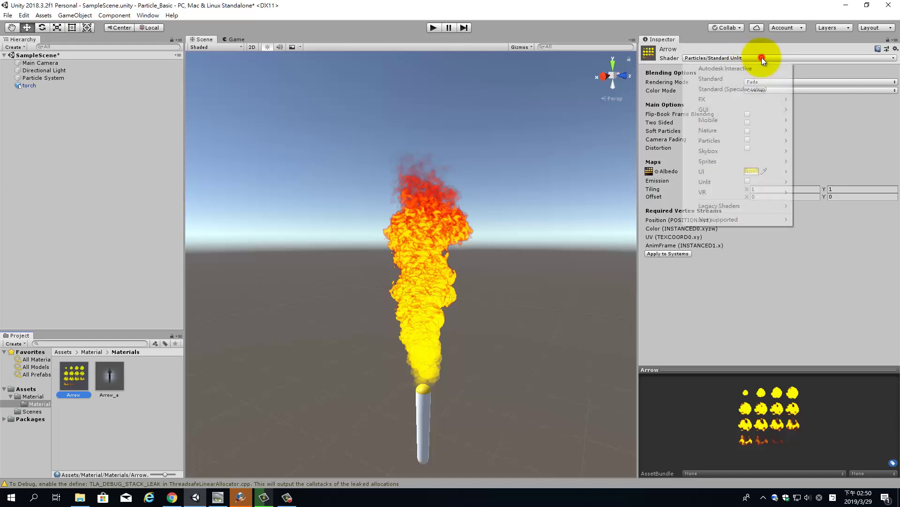
{"action": "left_click", "coordinate": [843, 74]}
{"action": "left_click", "coordinate": [822, 58]}
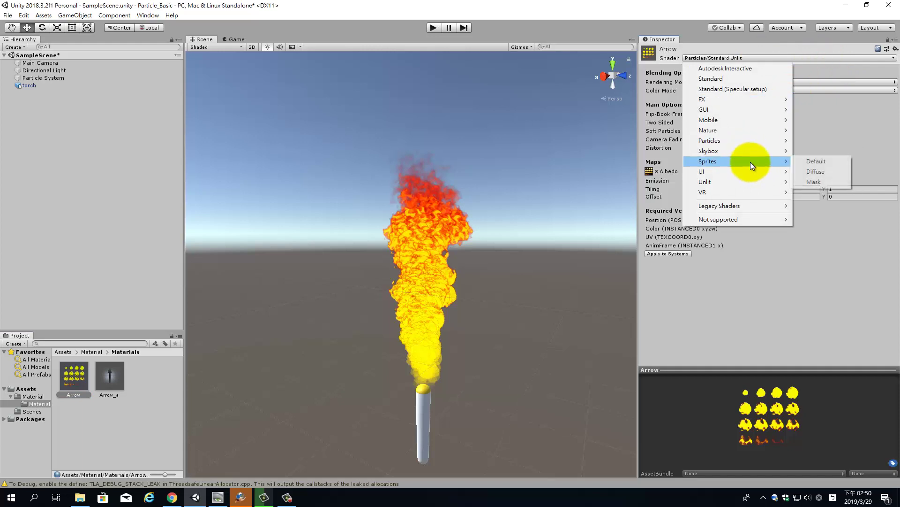
{"action": "mouse_move", "coordinate": [760, 140]}
{"action": "left_click", "coordinate": [832, 141]}
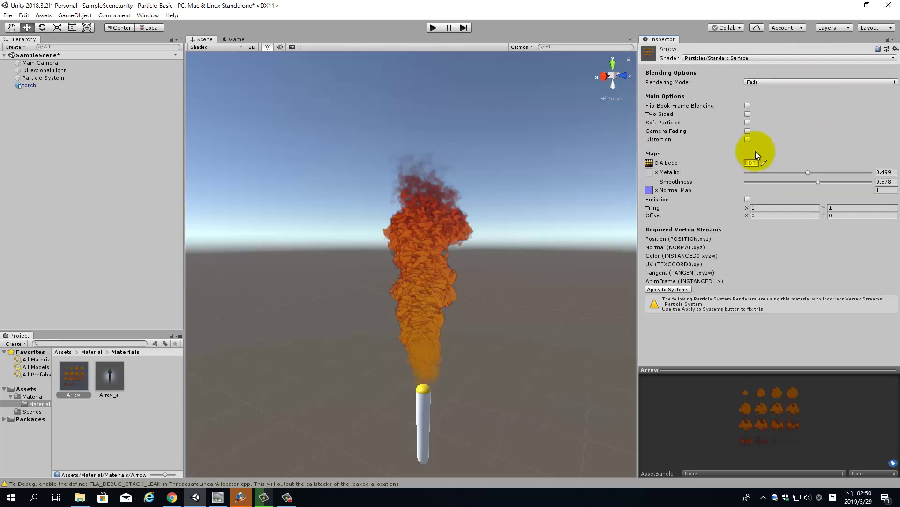
Try Additive and Subtractive rendering modes on Arrow, then return to Fade
{"action": "left_click", "coordinate": [780, 83]}
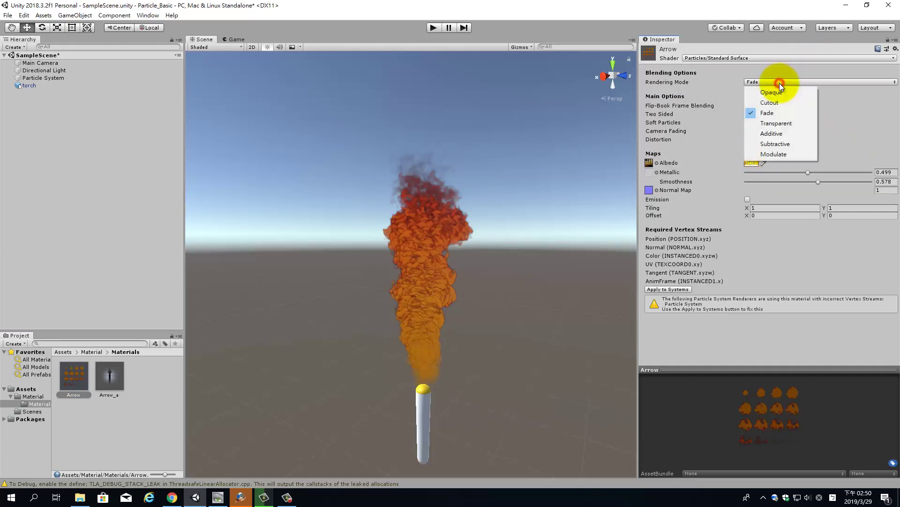
{"action": "left_click", "coordinate": [791, 115]}
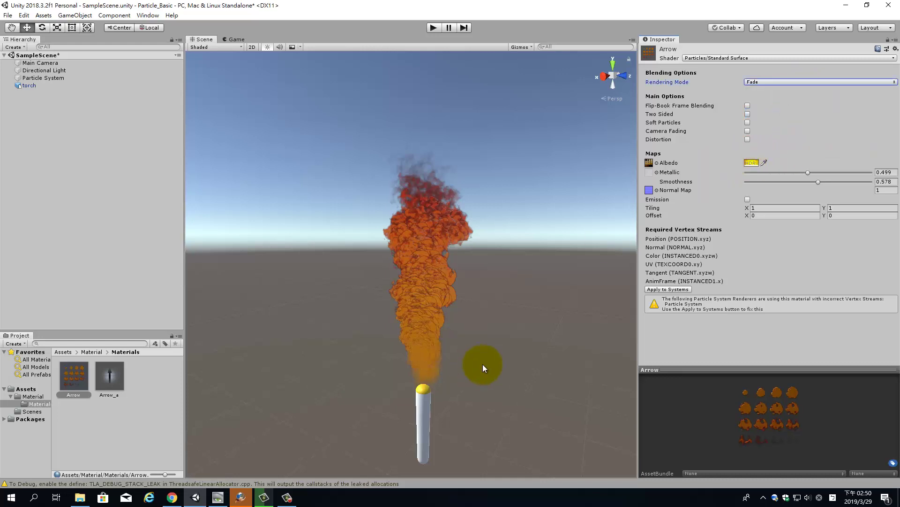
{"action": "left_click", "coordinate": [821, 81]}
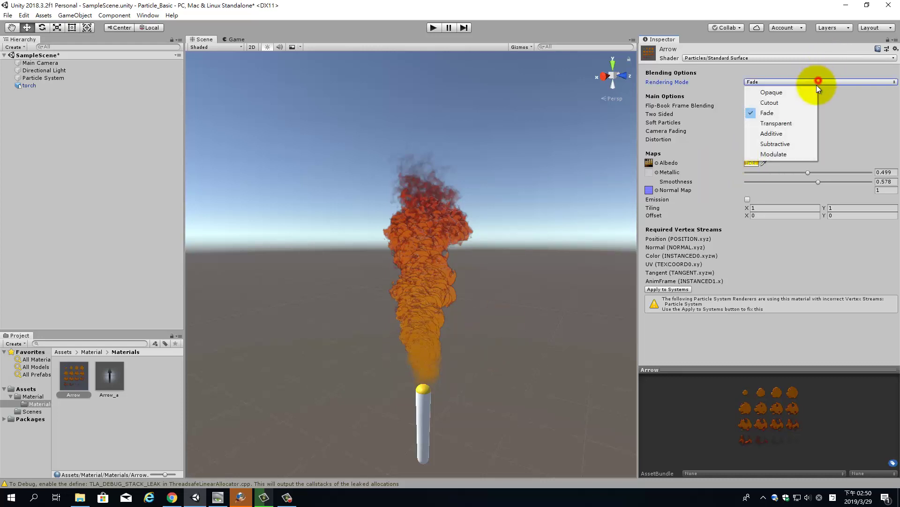
{"action": "left_click", "coordinate": [796, 133]}
{"action": "mouse_move", "coordinate": [524, 378]}
{"action": "left_mouse_down", "text": "alt"}
{"action": "mouse_move", "coordinate": [409, 341]}
{"action": "mouse_move", "coordinate": [411, 334]}
{"action": "left_mouse_up", "text": "alt"}
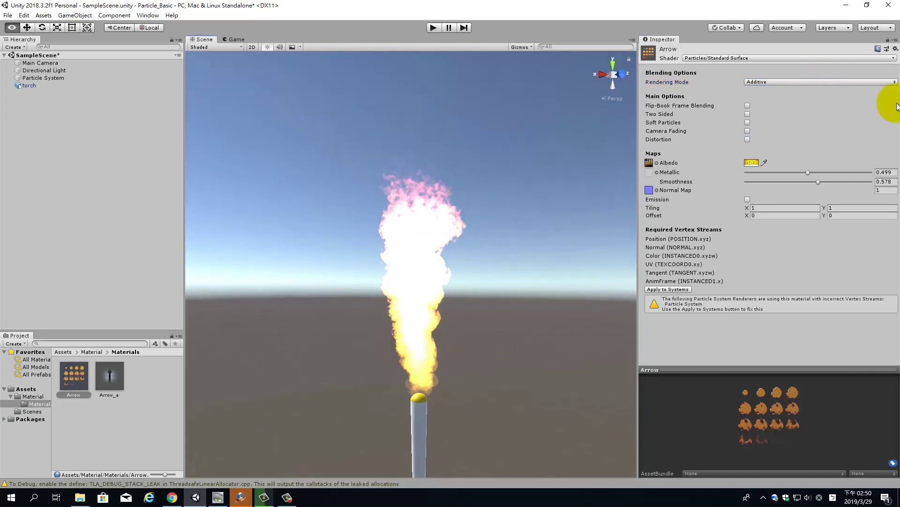
{"action": "left_click", "coordinate": [816, 83]}
{"action": "left_click", "coordinate": [789, 143]}
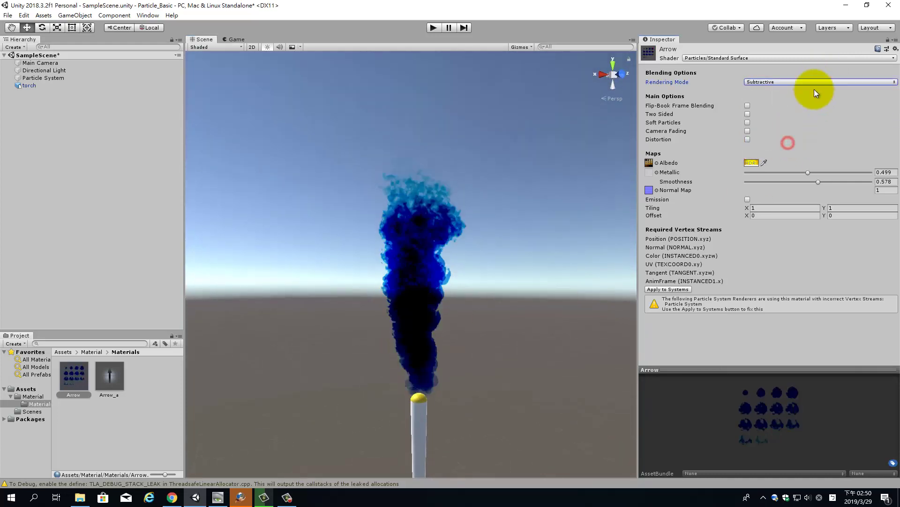
{"action": "left_click", "coordinate": [816, 81]}
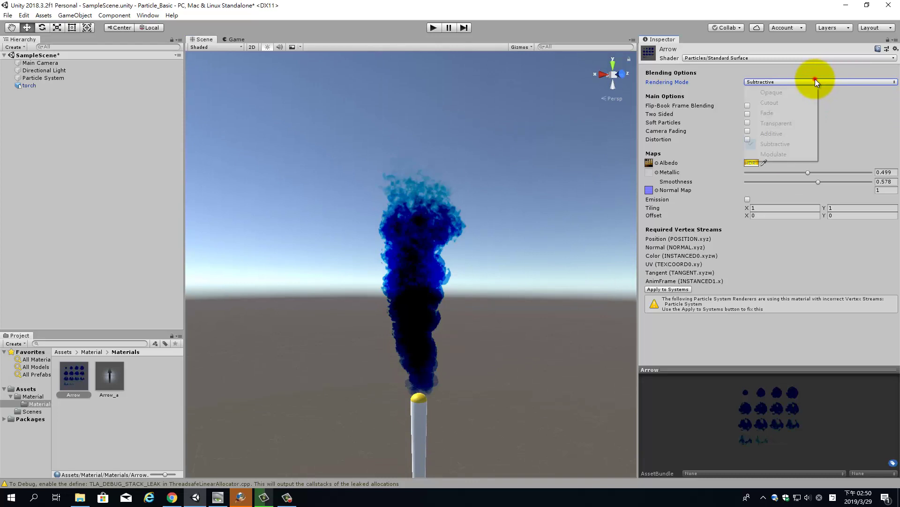
{"action": "left_click", "coordinate": [791, 114]}
Switch the Arrow material's rendering mode to Cutout
{"action": "mouse_move", "coordinate": [458, 368]}
{"action": "left_mouse_down", "text": "alt"}
{"action": "mouse_move", "coordinate": [508, 253]}
{"action": "mouse_move", "coordinate": [297, 296]}
{"action": "left_mouse_up", "text": "alt"}
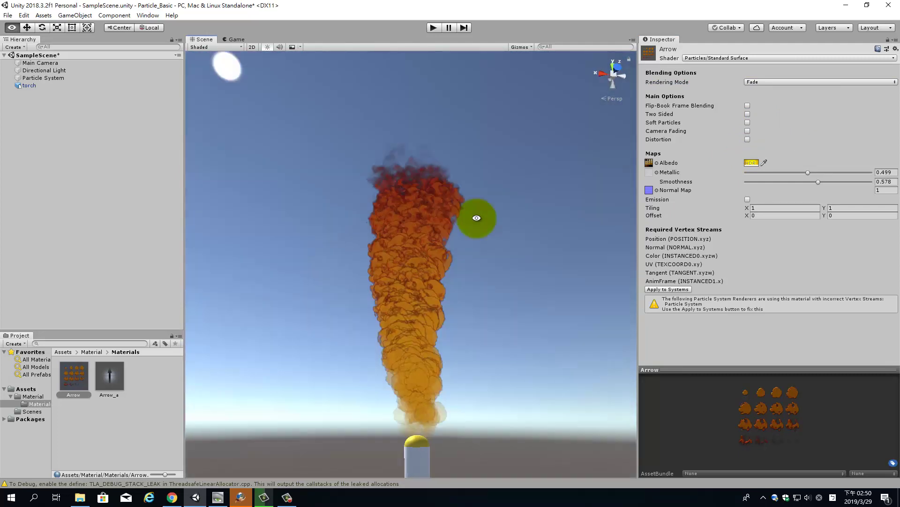
{"action": "mouse_move", "coordinate": [297, 296]}
{"action": "left_mouse_down", "text": "alt"}
{"action": "mouse_move", "coordinate": [496, 345]}
{"action": "mouse_move", "coordinate": [555, 350]}
{"action": "left_mouse_up", "text": "alt"}
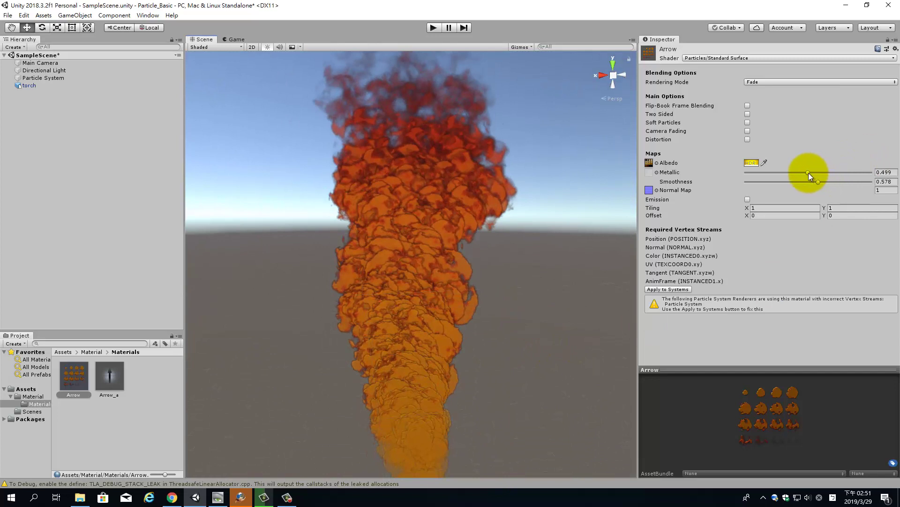
{"action": "left_click", "coordinate": [799, 82]}
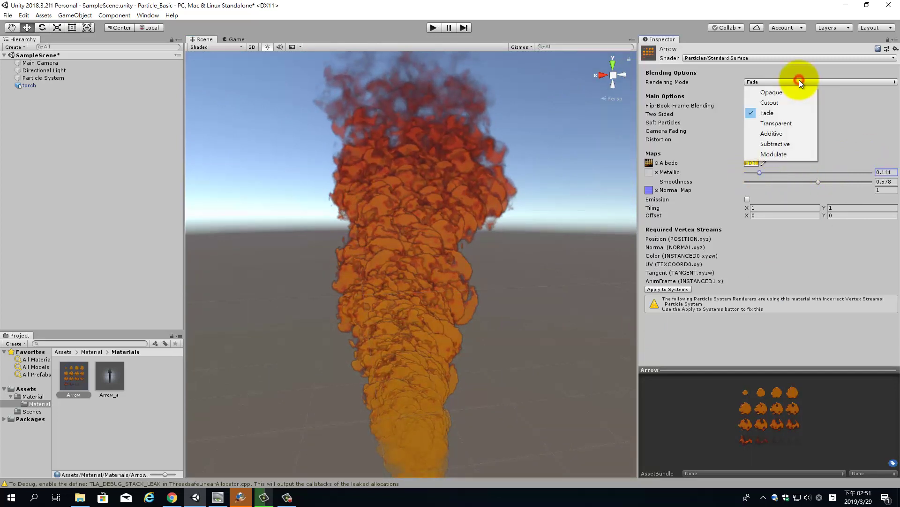
{"action": "left_click", "coordinate": [782, 100]}
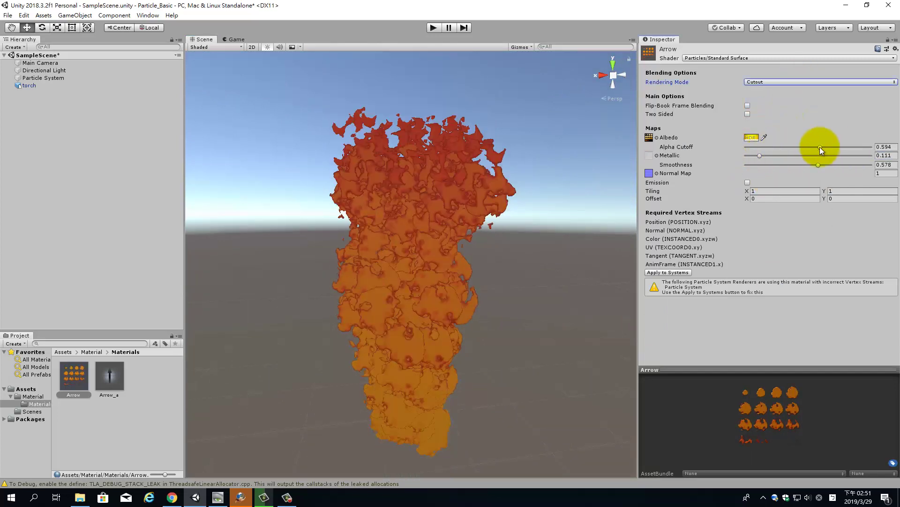
Set Arrow's Metallic to 0.508 and Smoothness to 0.816
{"action": "left_click_drag", "start_coordinate": [766, 156], "coordinate": [810, 157]}
{"action": "mouse_move", "coordinate": [441, 327]}
{"action": "left_mouse_down", "text": "alt"}
{"action": "mouse_move", "coordinate": [615, 319]}
{"action": "mouse_move", "coordinate": [619, 300]}
{"action": "left_mouse_up", "text": "alt"}
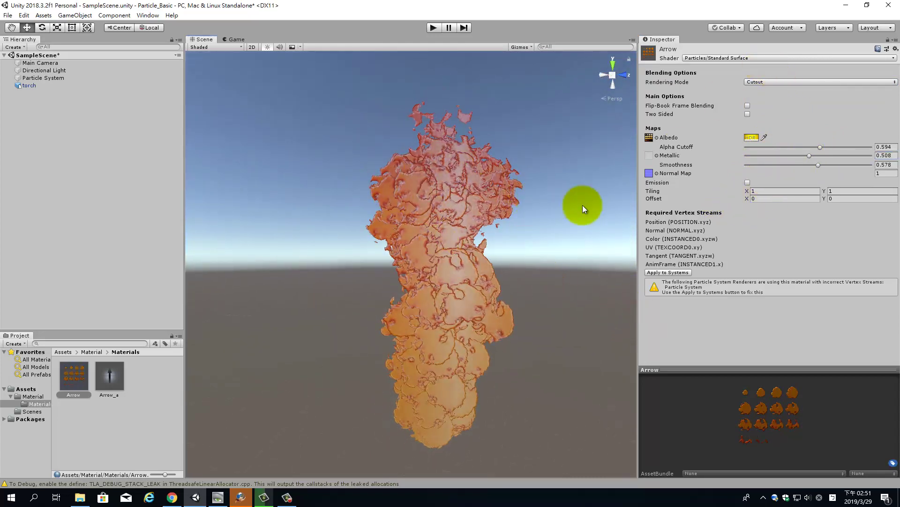
{"action": "mouse_move", "coordinate": [795, 163]}
{"action": "left_mouse_down"}
{"action": "mouse_move", "coordinate": [800, 155]}
{"action": "mouse_move", "coordinate": [849, 164]}
{"action": "mouse_move", "coordinate": [764, 170]}
{"action": "left_mouse_up"}
{"action": "left_click", "coordinate": [810, 156]}
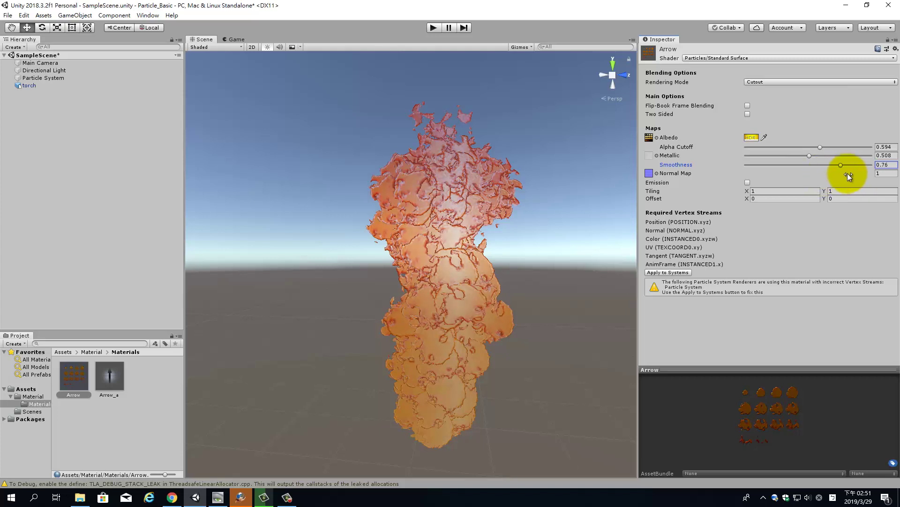
{"action": "left_click_drag", "start_coordinate": [844, 175], "coordinate": [848, 159]}
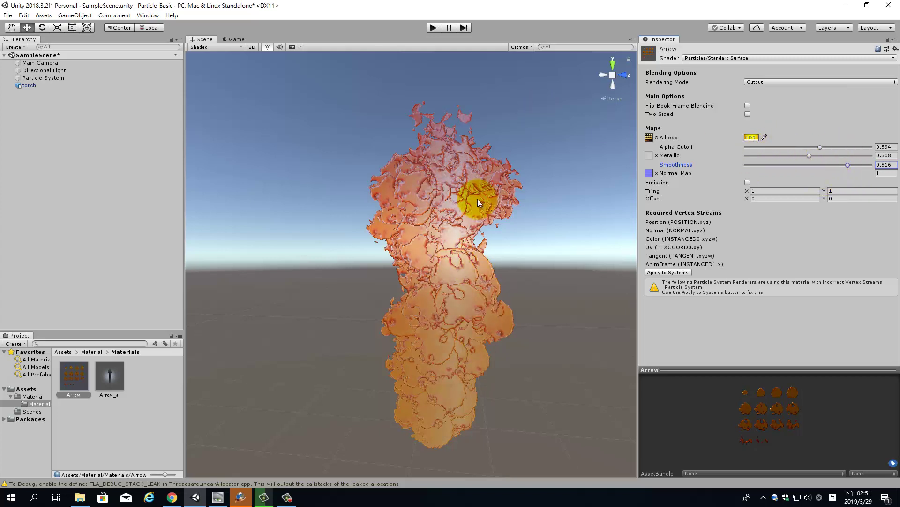
Switch Arrow to the Particles/Standard Unlit shader with Fade rendering mode
{"action": "left_click", "coordinate": [811, 58]}
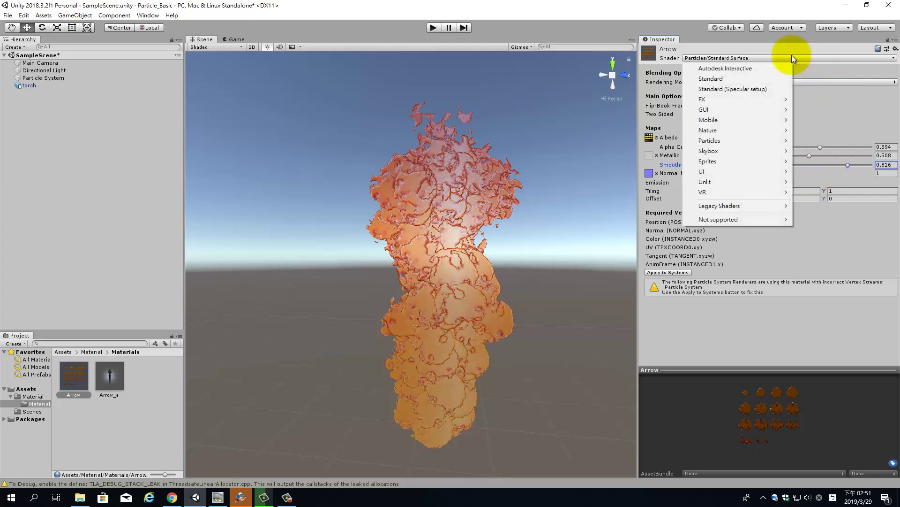
{"action": "mouse_move", "coordinate": [770, 161]}
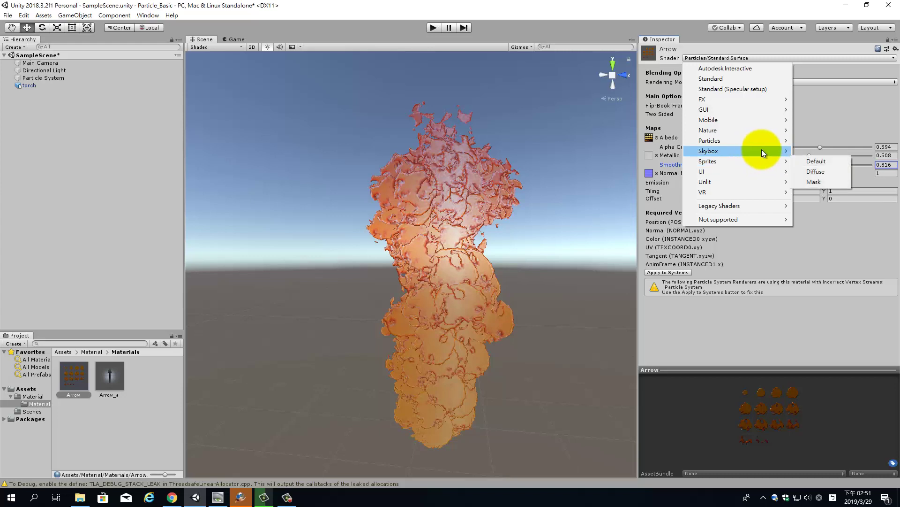
{"action": "mouse_move", "coordinate": [759, 140]}
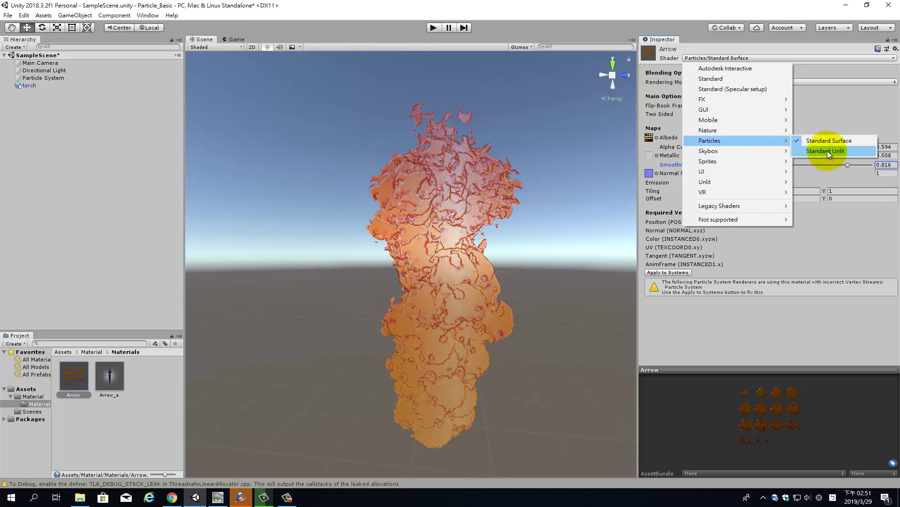
{"action": "left_click", "coordinate": [827, 150]}
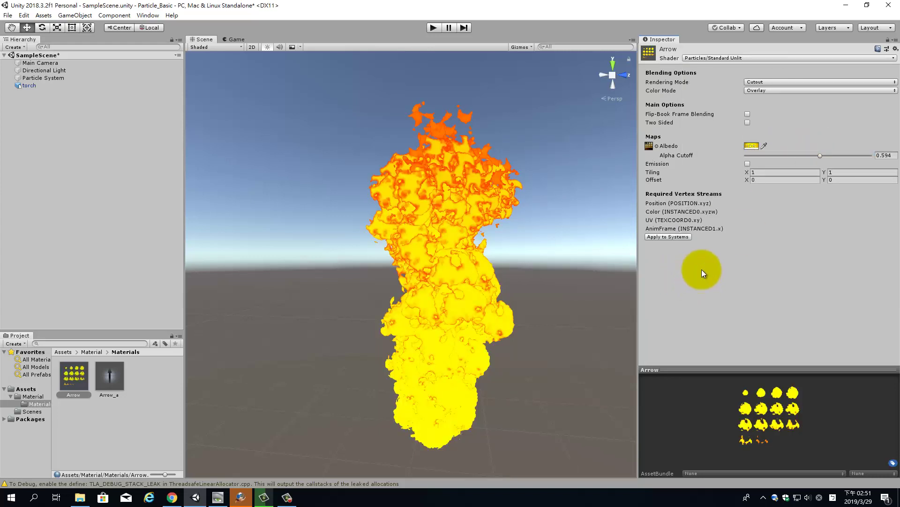
{"action": "left_click", "coordinate": [791, 81]}
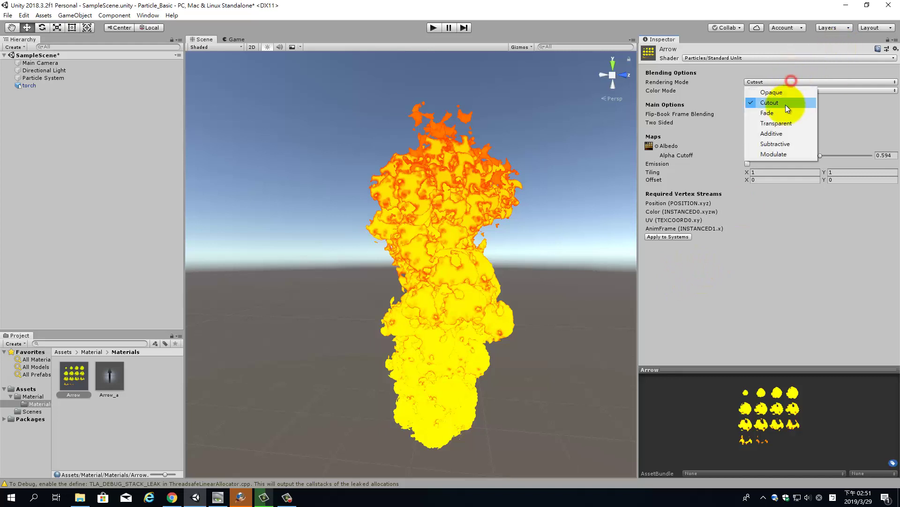
{"action": "left_click", "coordinate": [775, 113]}
{"action": "mouse_move", "coordinate": [532, 263]}
{"action": "right_mouse_down"}
{"action": "mouse_move", "coordinate": [500, 167]}
{"action": "mouse_move", "coordinate": [543, 275]}
{"action": "right_mouse_up"}
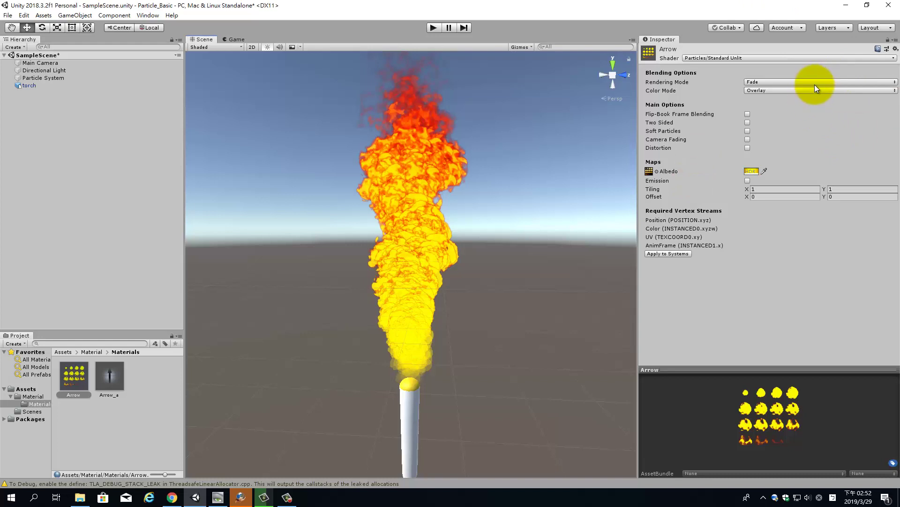
Tint Arrow's albedo to BF4100 with alpha 95 and HDR intensity 2
{"action": "left_click", "coordinate": [752, 171]}
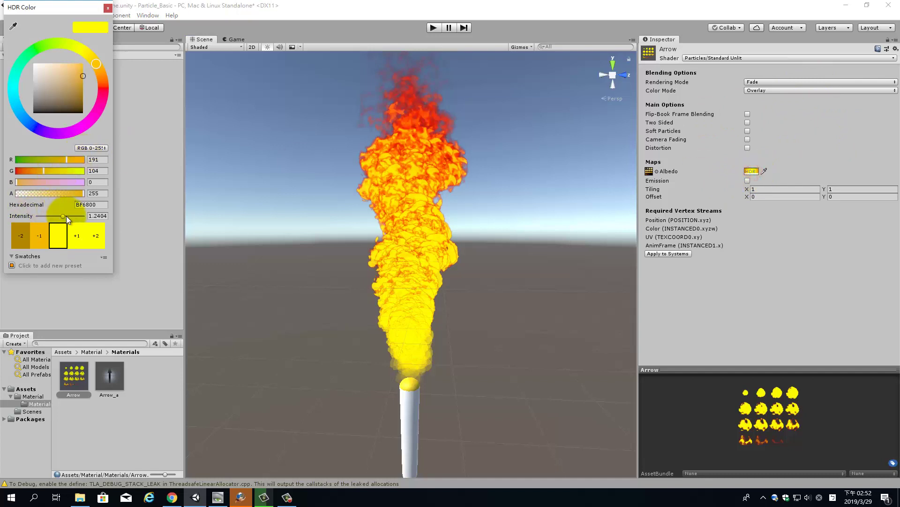
{"action": "left_click_drag", "start_coordinate": [66, 215], "coordinate": [66, 216]}
{"action": "type", "text": "2"}
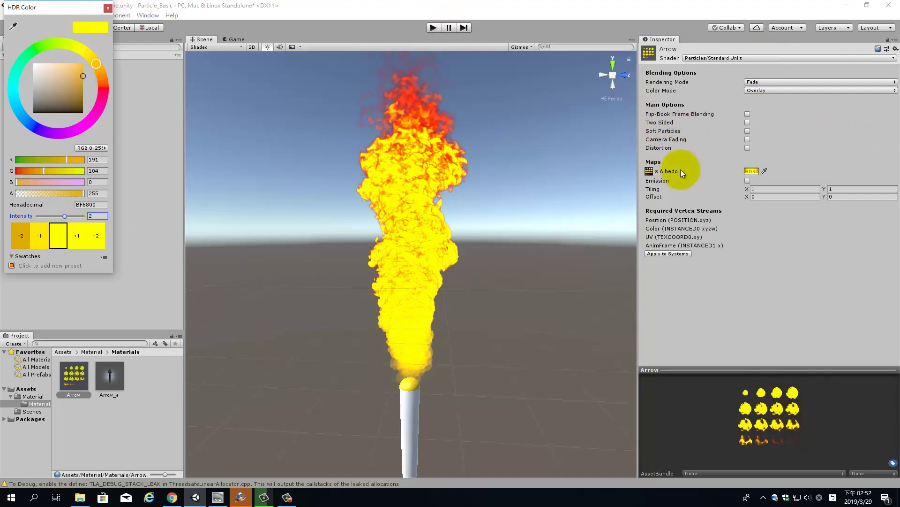
{"action": "left_click", "coordinate": [53, 193]}
{"action": "left_click_drag", "start_coordinate": [60, 193], "coordinate": [41, 193]}
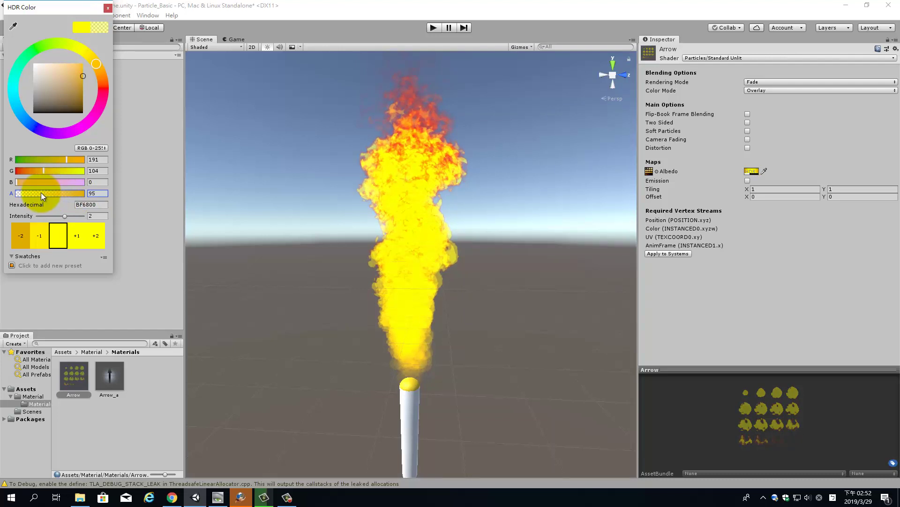
{"action": "left_click_drag", "start_coordinate": [44, 171], "coordinate": [34, 173]}
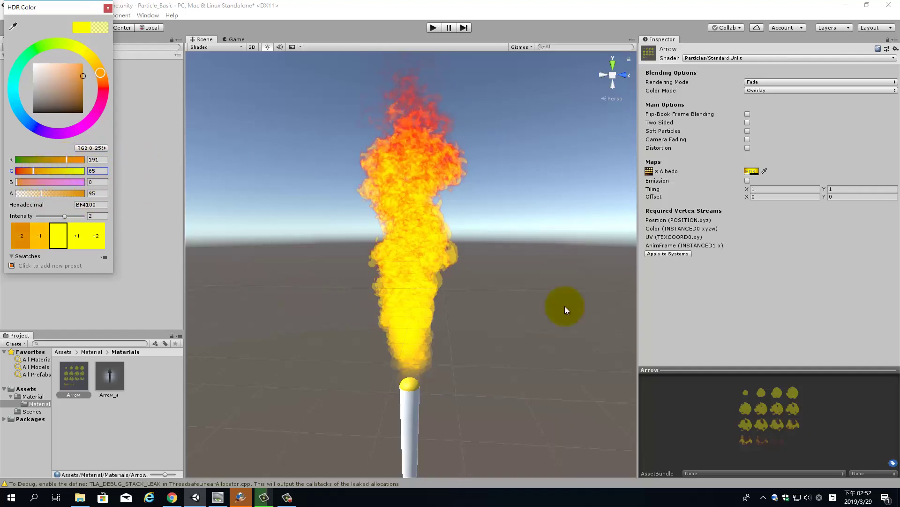
{"action": "left_click", "coordinate": [491, 373]}
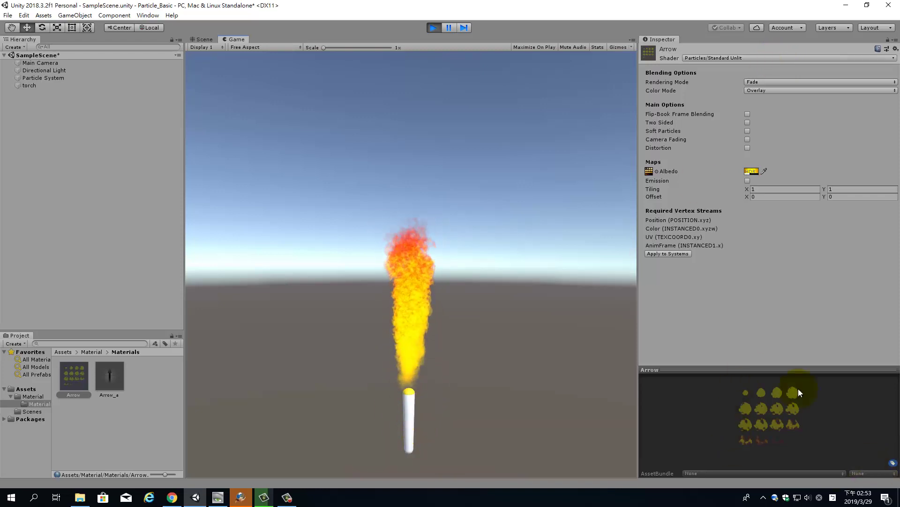
Select the Arrow material asset while the flame plays in the Game view
{"action": "left_click", "coordinate": [73, 380]}
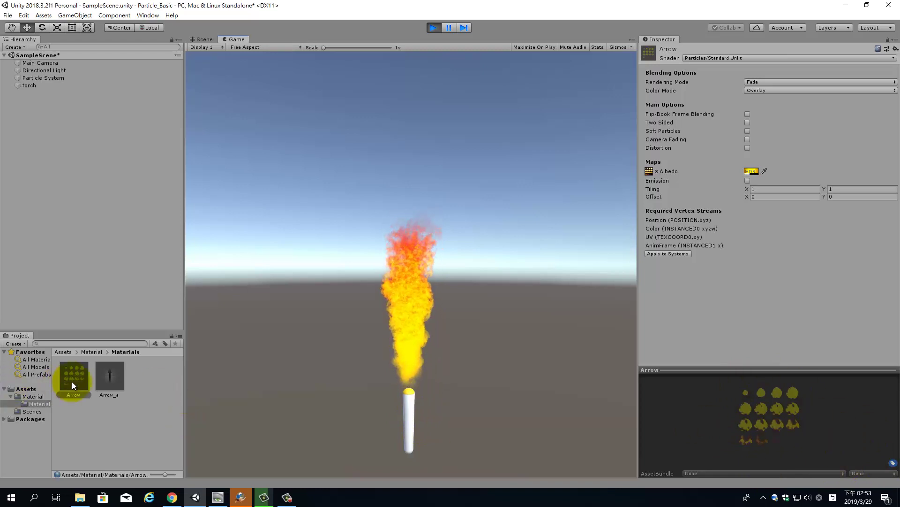